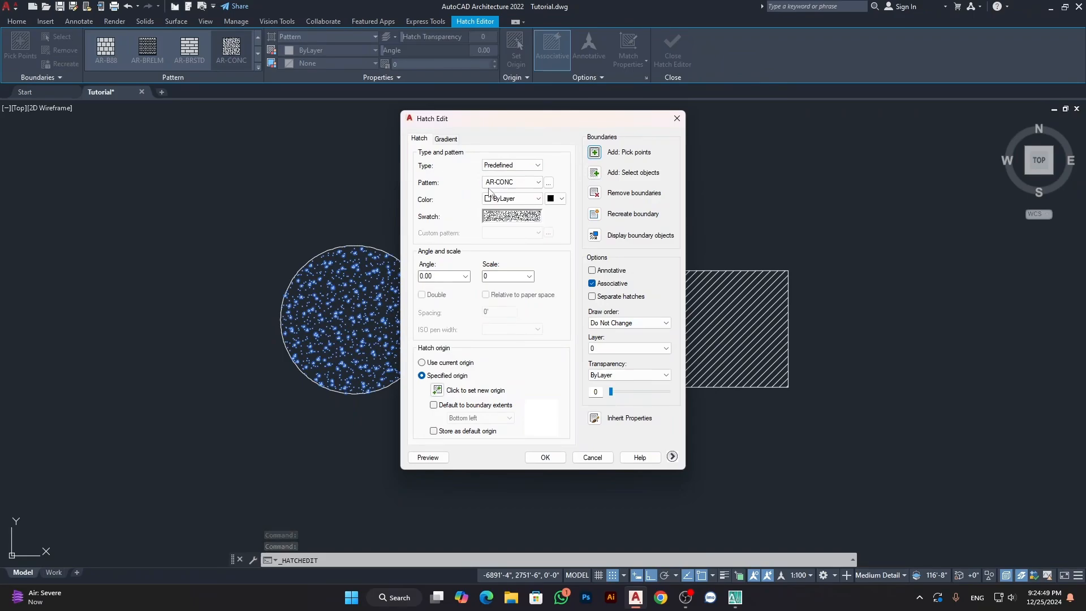
Step: Browse the predefined and custom hatch patterns for the circle, previewing several brick patterns in the custom list
{"action": "left_click", "coordinate": [548, 183]}
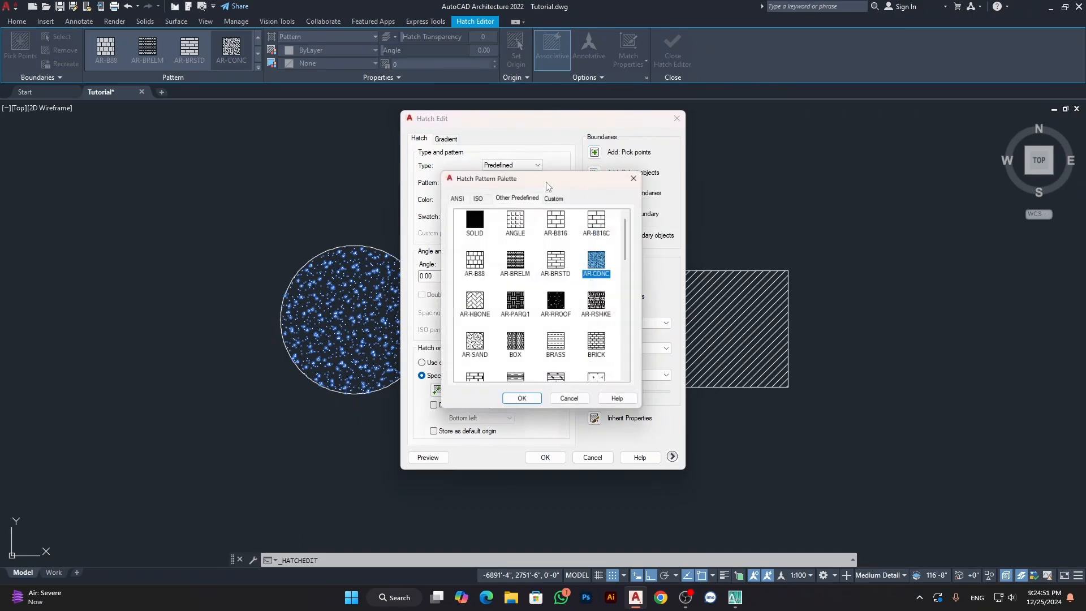
{"action": "scroll", "coordinate": [565, 235], "scroll_direction": "down", "scroll_amount": 10}
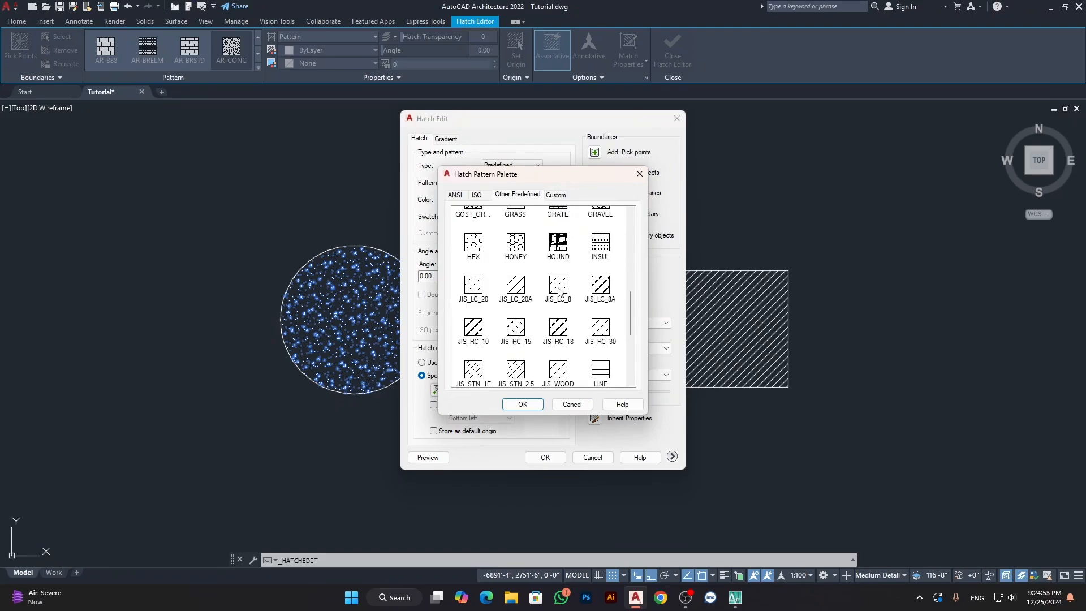
{"action": "left_click", "coordinate": [555, 195]}
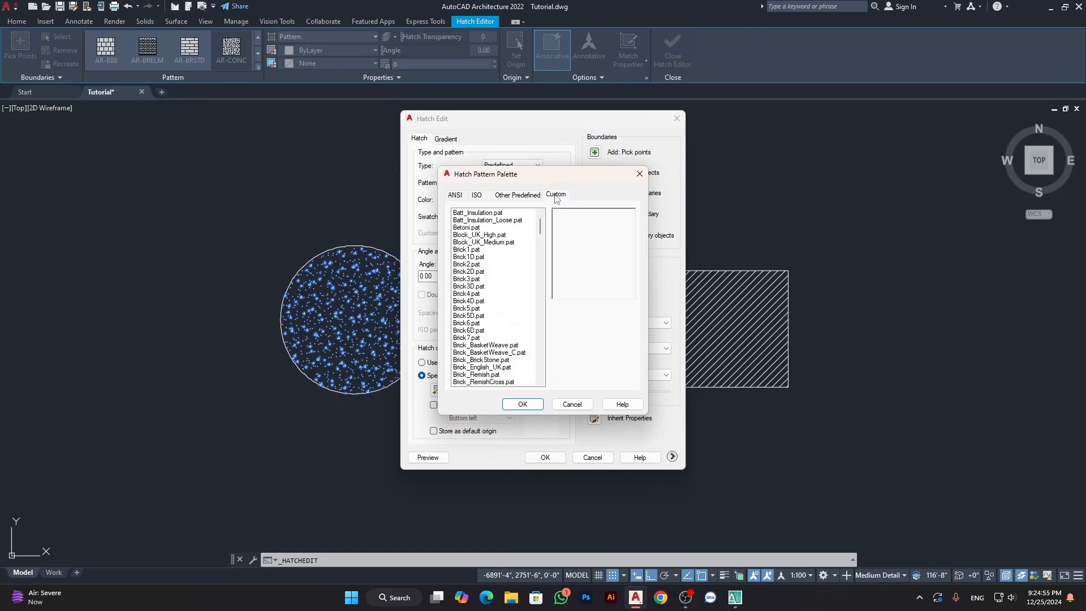
{"action": "scroll", "coordinate": [479, 286], "scroll_direction": "down", "scroll_amount": 5}
{"action": "scroll", "coordinate": [478, 286], "scroll_direction": "down", "scroll_amount": 4}
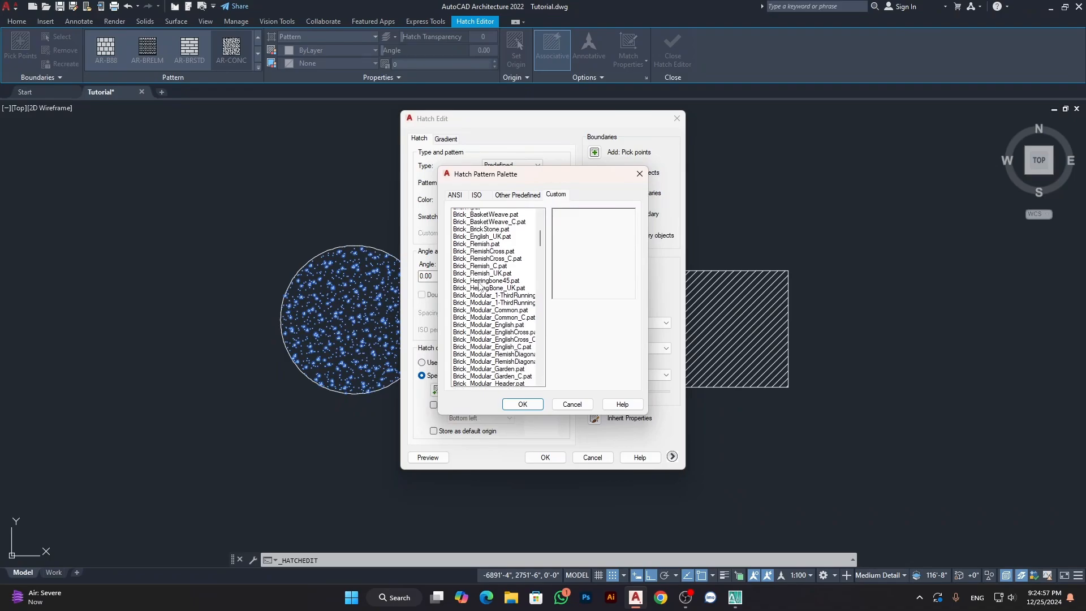
{"action": "left_click", "coordinate": [480, 286]}
{"action": "left_click", "coordinate": [484, 309]}
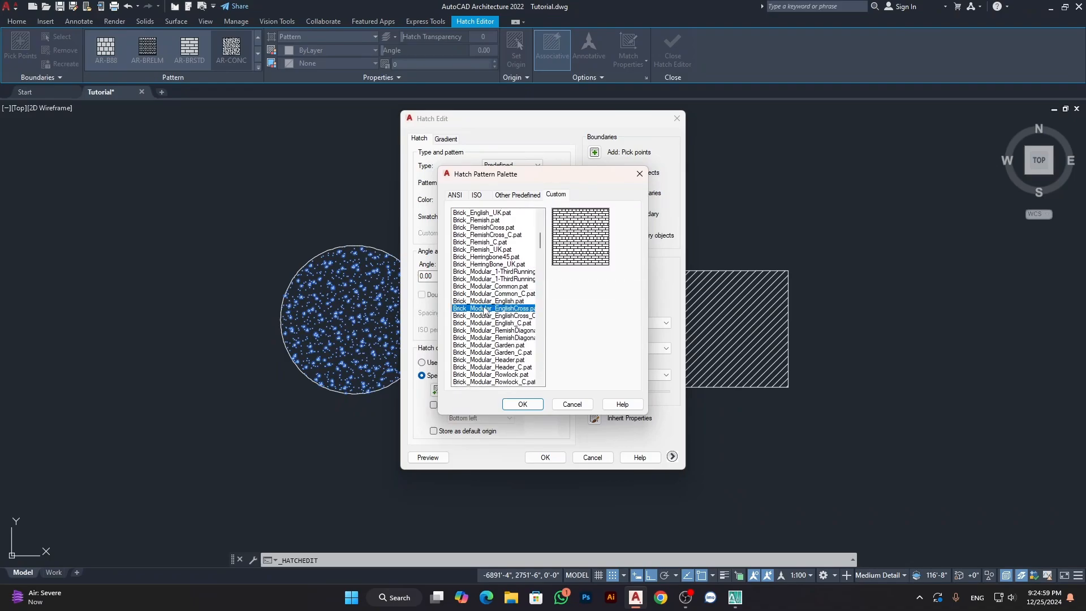
{"action": "left_click", "coordinate": [486, 332]}
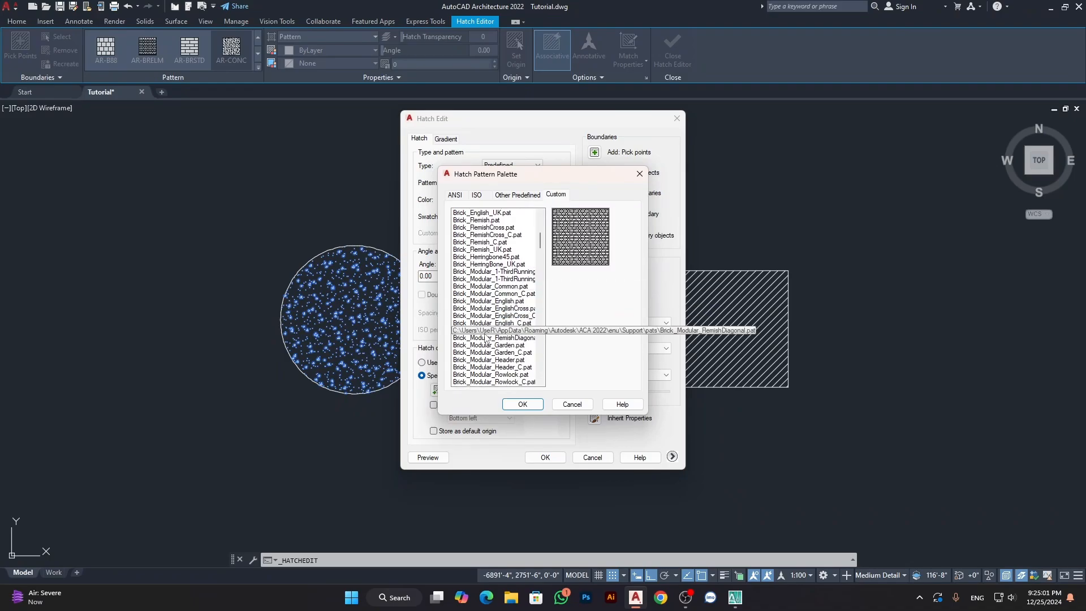
{"action": "left_click", "coordinate": [487, 360]}
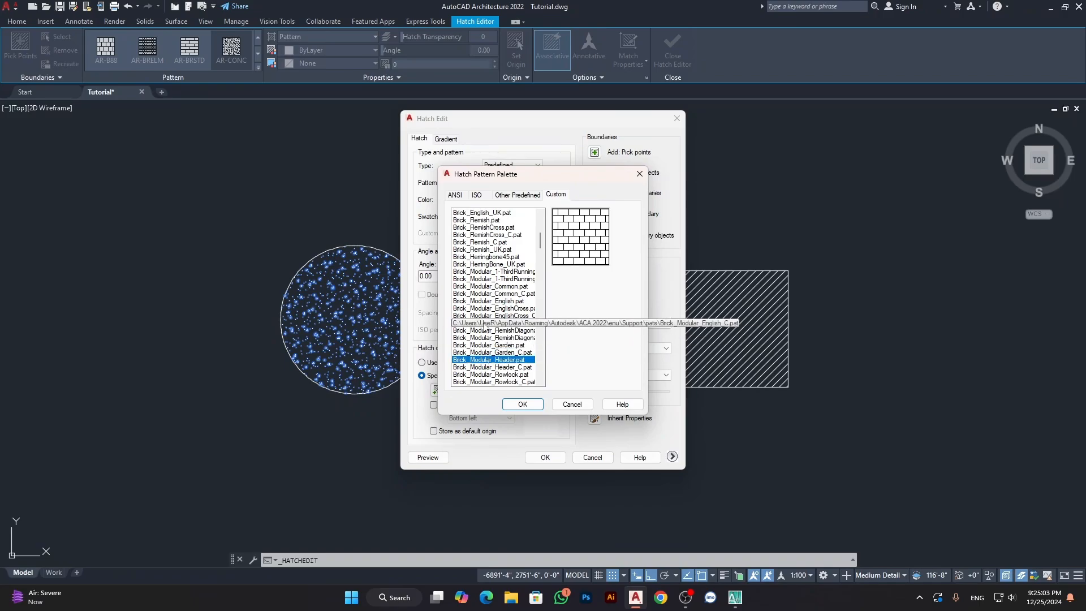
{"action": "left_click", "coordinate": [487, 322]}
{"action": "scroll", "coordinate": [490, 326], "scroll_direction": "down", "scroll_amount": 4}
{"action": "left_click", "coordinate": [490, 326]}
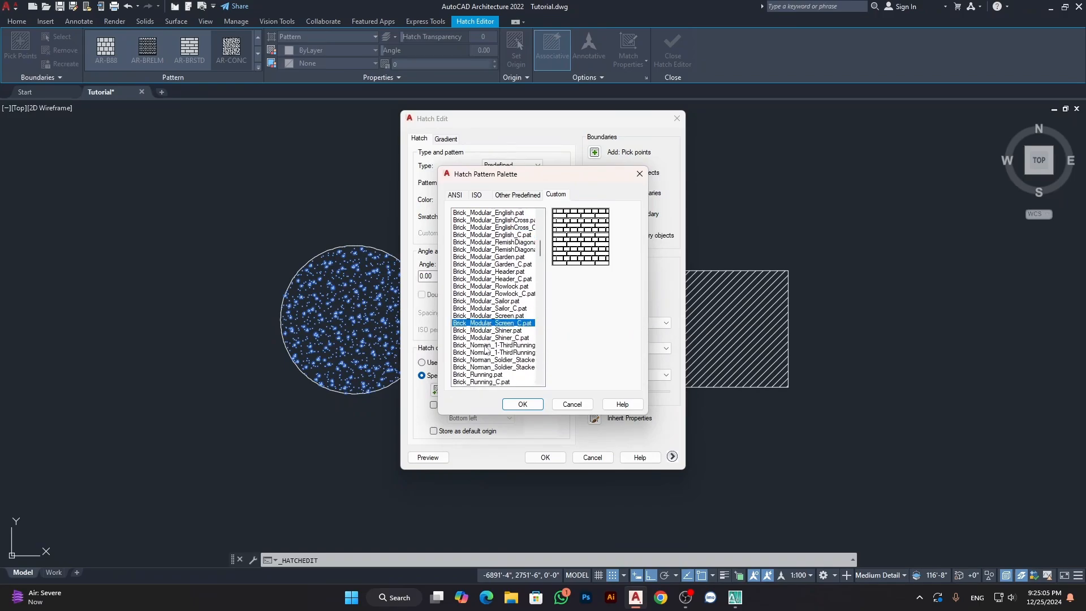
{"action": "left_click", "coordinate": [485, 348]}
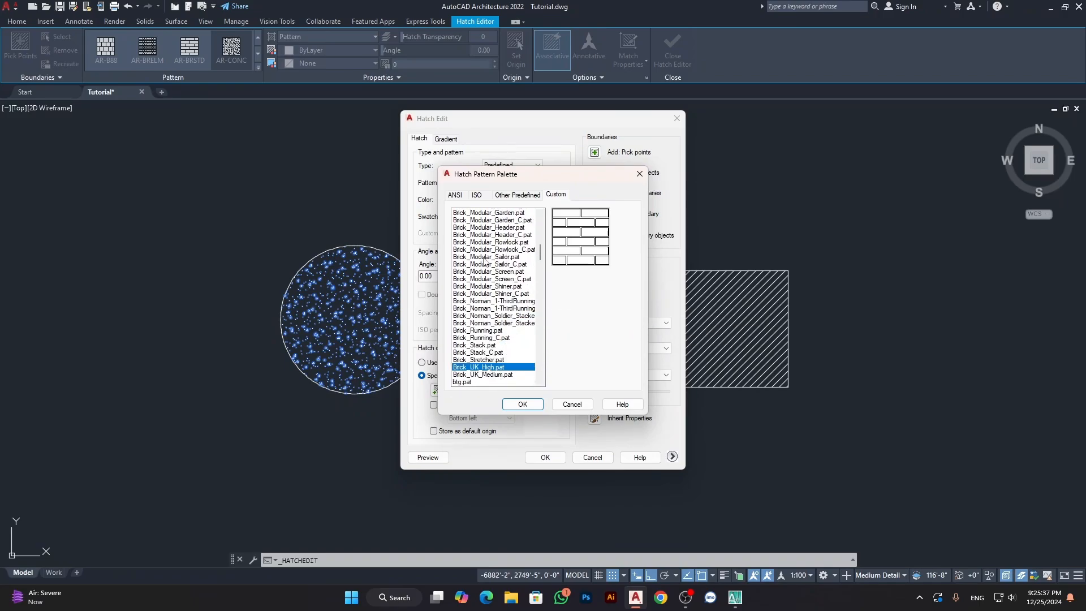
{"action": "left_click", "coordinate": [484, 257]}
{"action": "scroll", "coordinate": [484, 258], "scroll_direction": "up", "scroll_amount": 3}
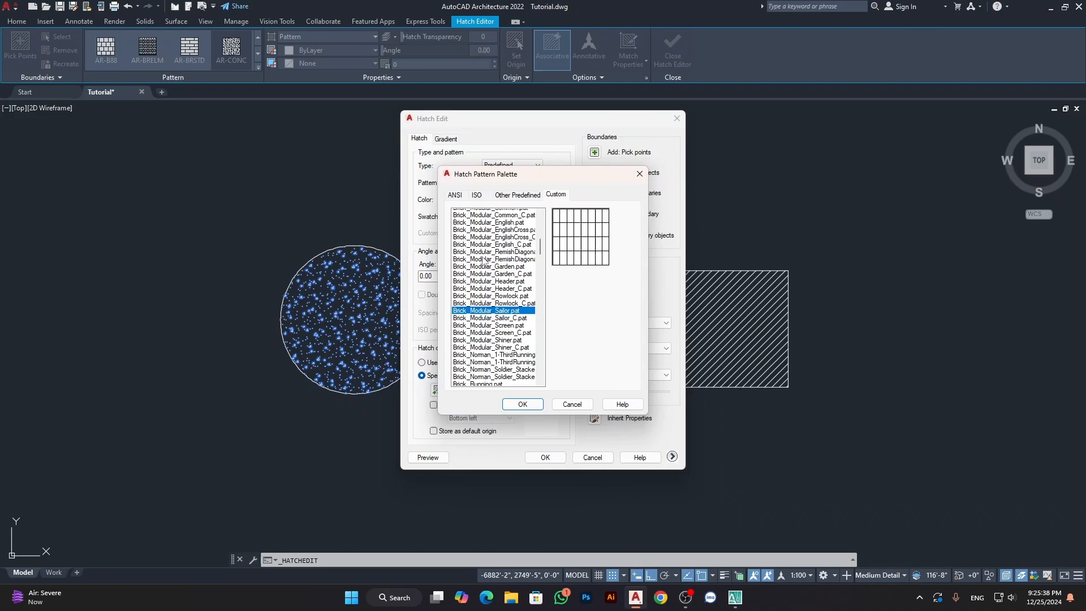
{"action": "scroll", "coordinate": [483, 261], "scroll_direction": "up", "scroll_amount": 9}
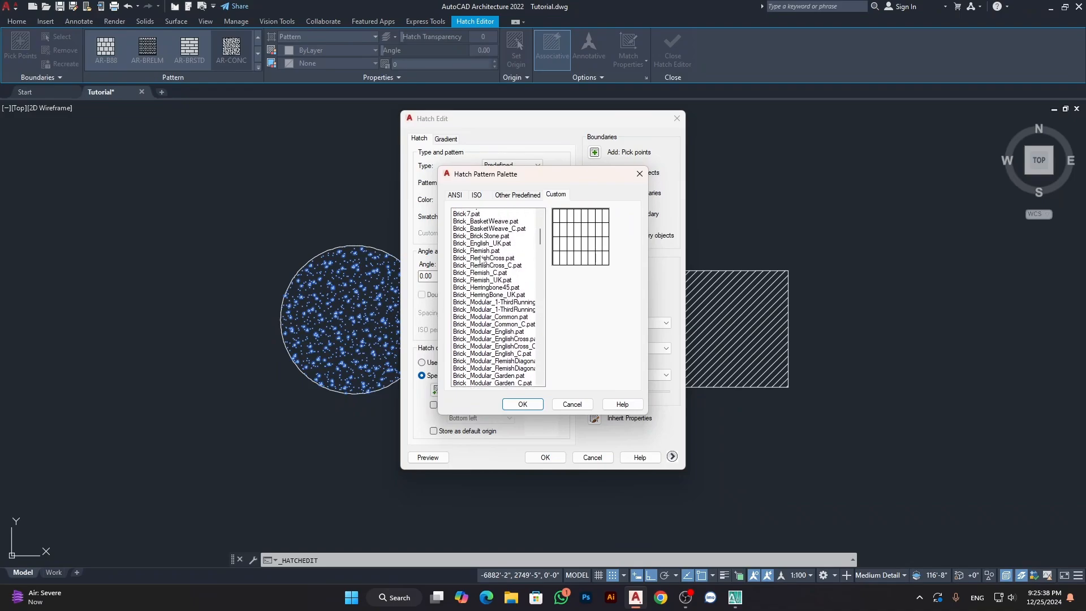
Step: Compare the numbered custom brick patterns and apply Brick3 to the circle's hatch
{"action": "left_click", "coordinate": [469, 242]}
{"action": "left_click", "coordinate": [470, 234]}
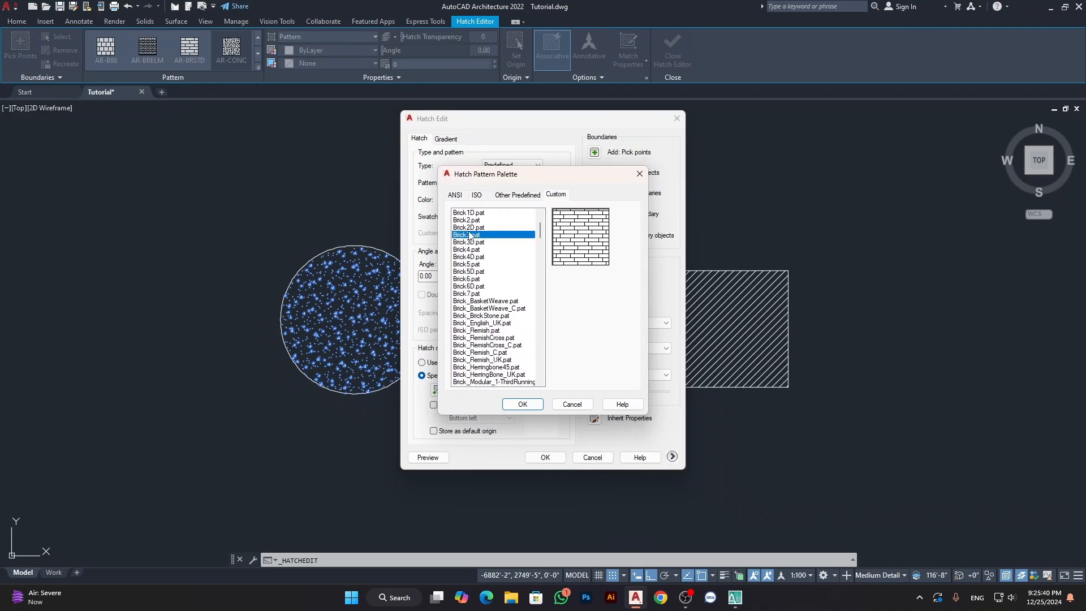
{"action": "left_click", "coordinate": [470, 228]}
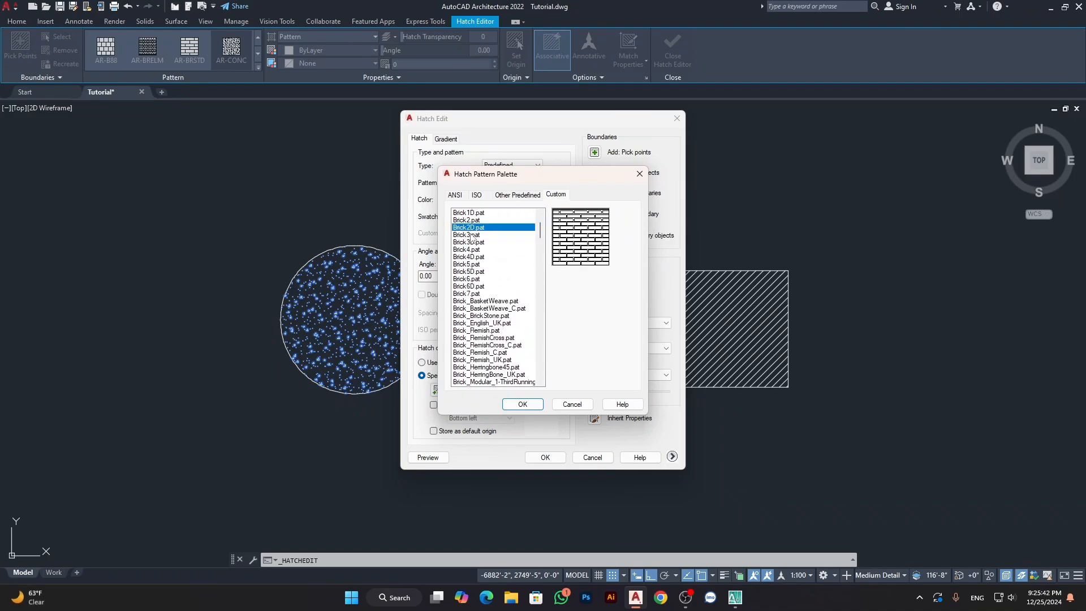
{"action": "left_click", "coordinate": [470, 234]}
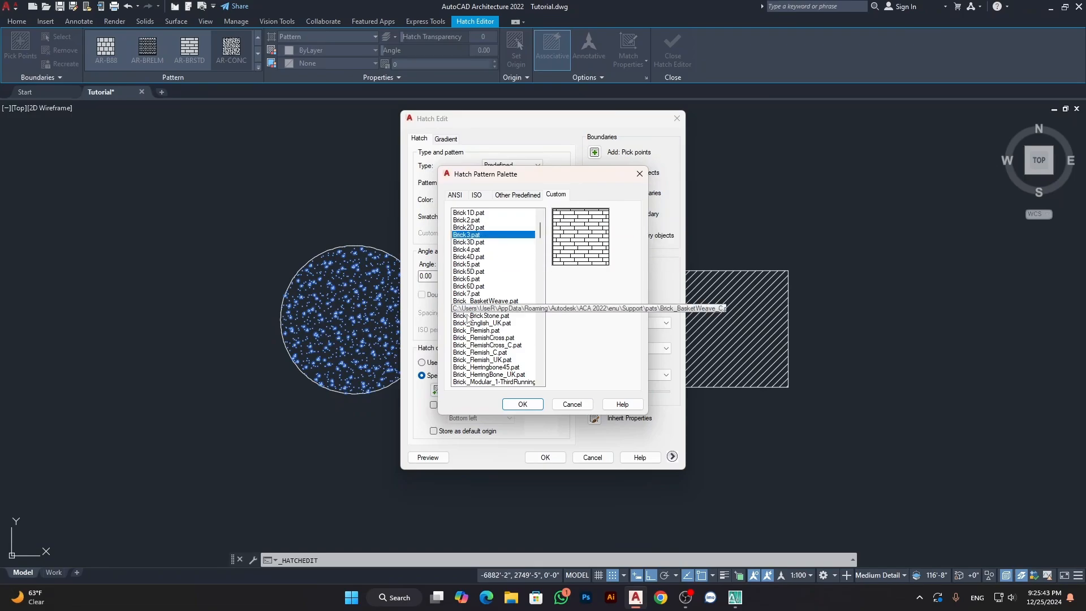
{"action": "left_click", "coordinate": [521, 404]}
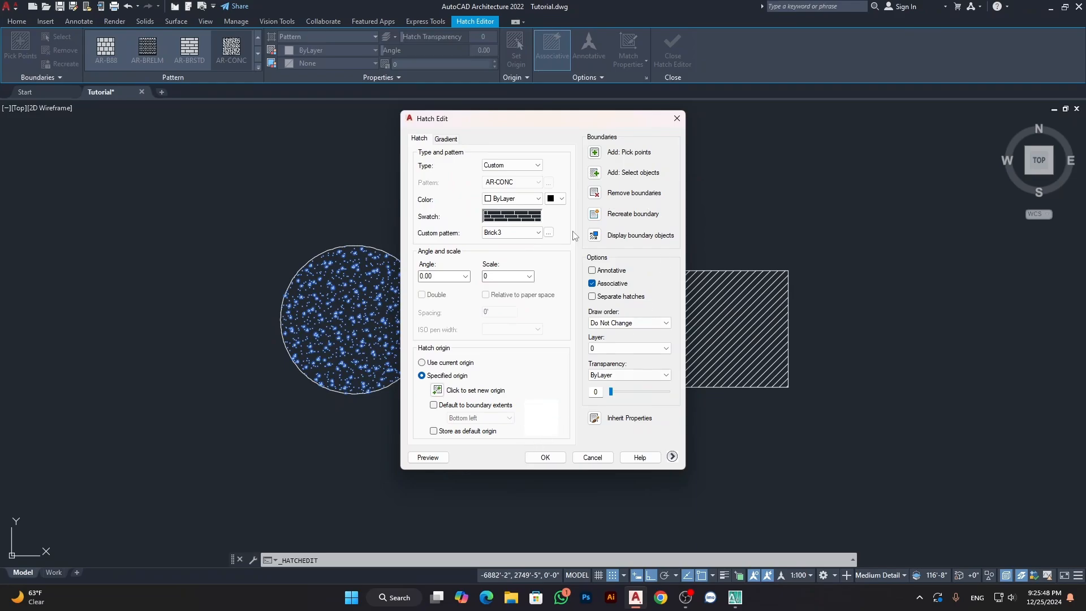
{"action": "left_click", "coordinate": [543, 458]}
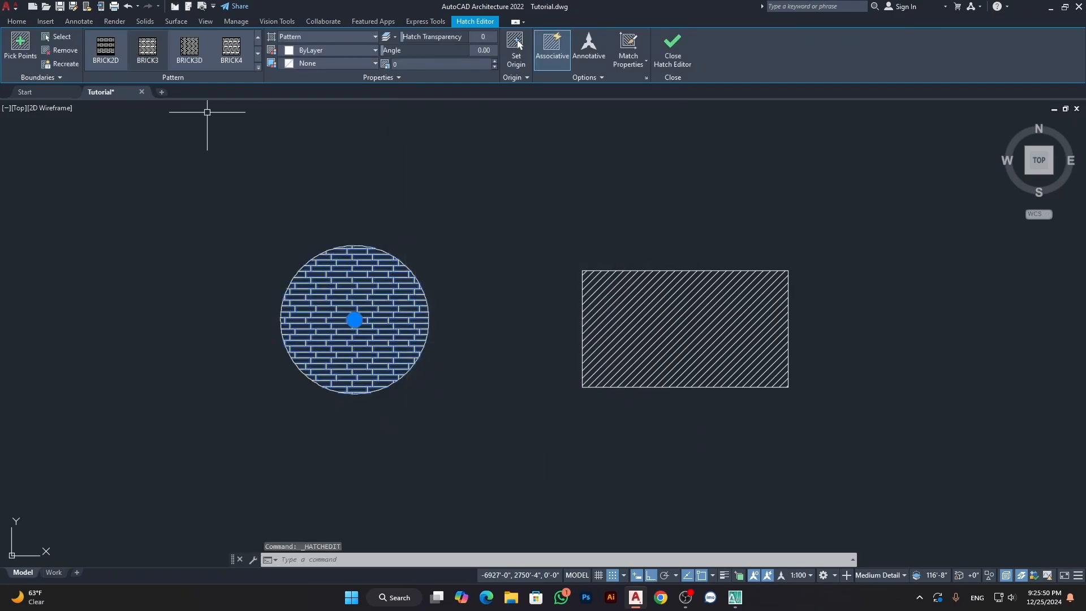
Step: Reapply the BRICK3 pattern to the circle's selected hatch and deselect it
{"action": "left_click", "coordinate": [141, 58]}
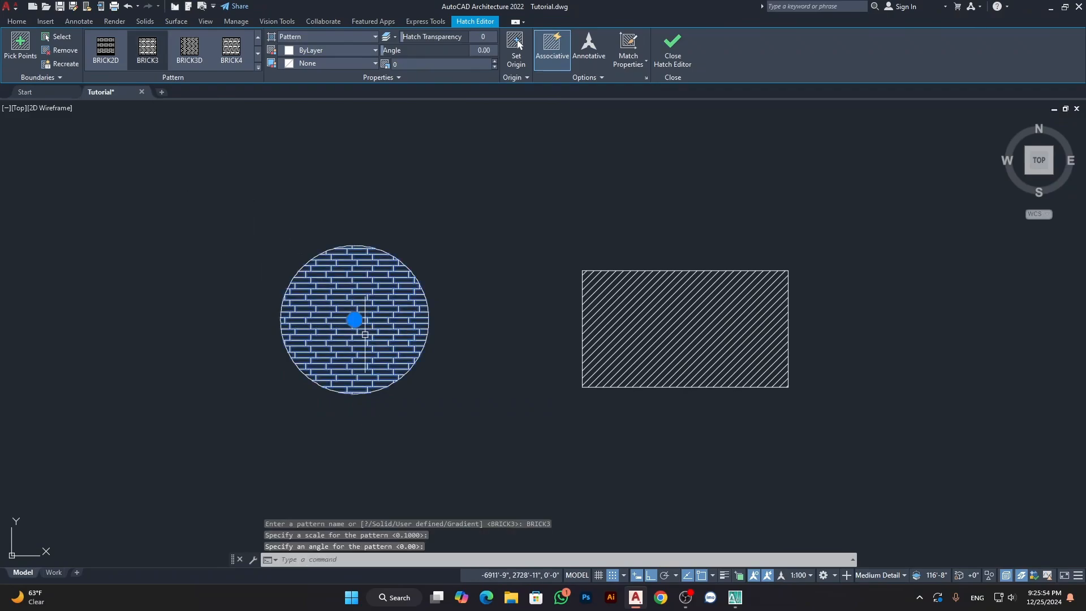
{"action": "key", "text": "Escape"}
{"action": "scroll", "coordinate": [352, 321], "scroll_direction": "up", "scroll_amount": 7}
{"action": "scroll", "coordinate": [352, 322], "scroll_direction": "down", "scroll_amount": 5}
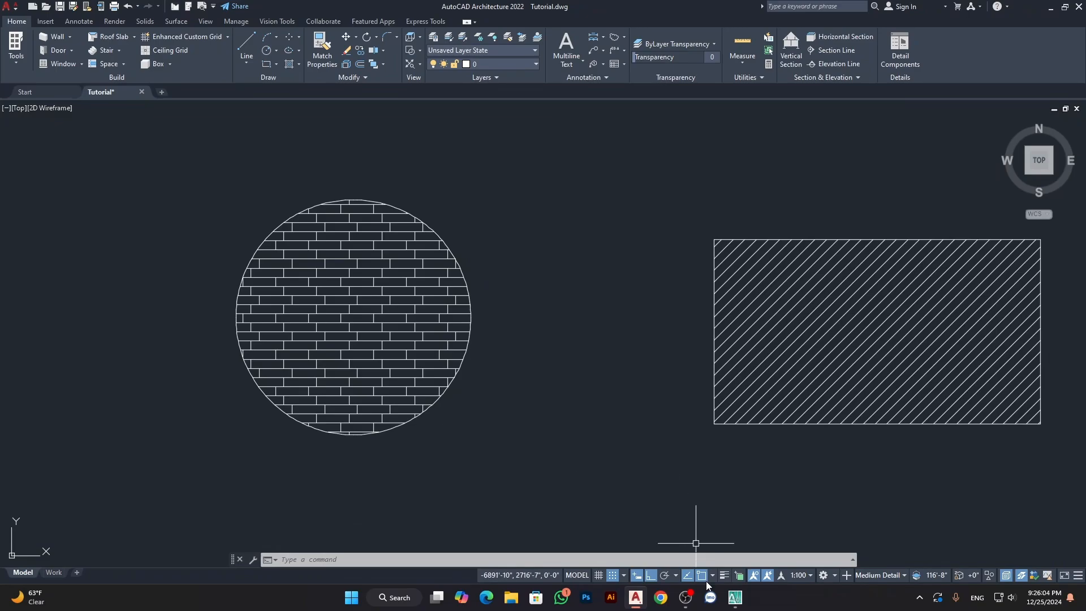
Step: Switch to AutoCAD 2007 and maximise its window with the circle and rectangle in view
{"action": "left_click", "coordinate": [1050, 7]}
{"action": "left_click", "coordinate": [735, 598]}
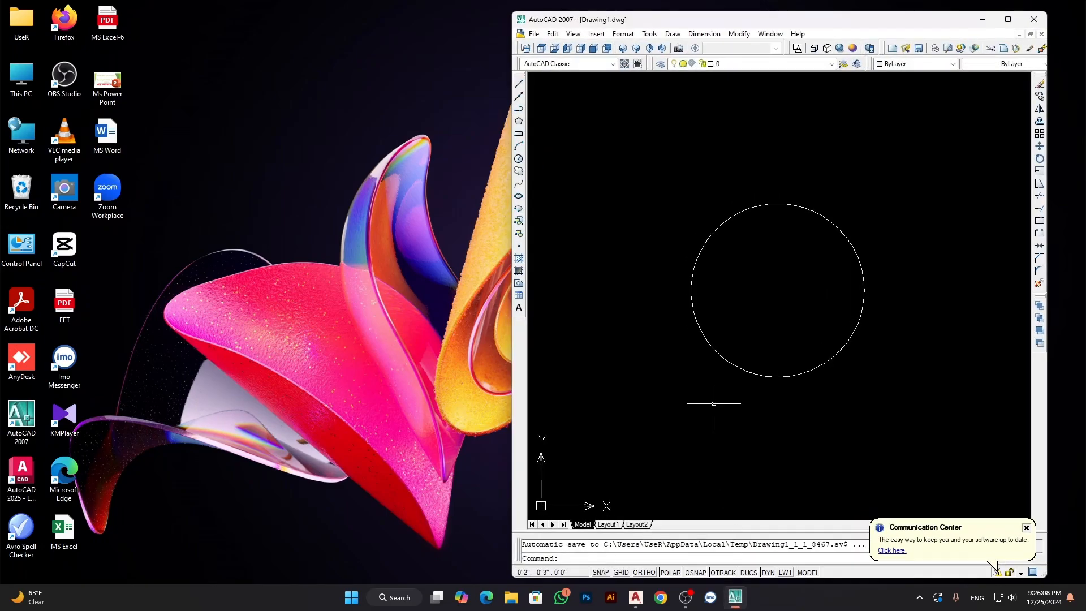
{"action": "left_click", "coordinate": [1005, 23]}
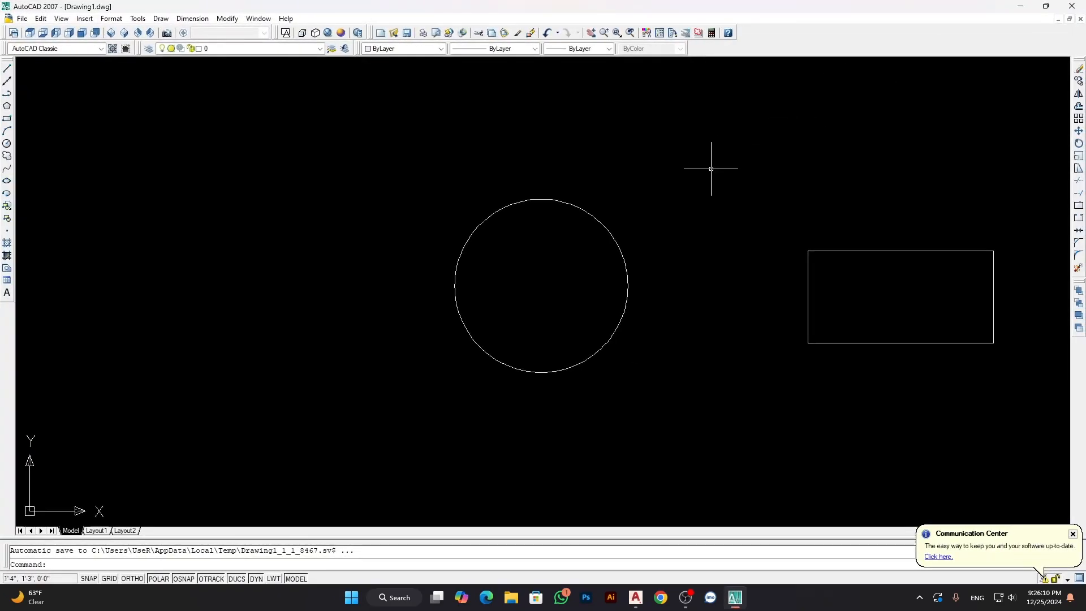
{"action": "mouse_move", "coordinate": [664, 213]}
{"action": "middle_mouse_down"}
{"action": "mouse_move", "coordinate": [492, 213]}
{"action": "mouse_move", "coordinate": [472, 243]}
{"action": "middle_mouse_up"}
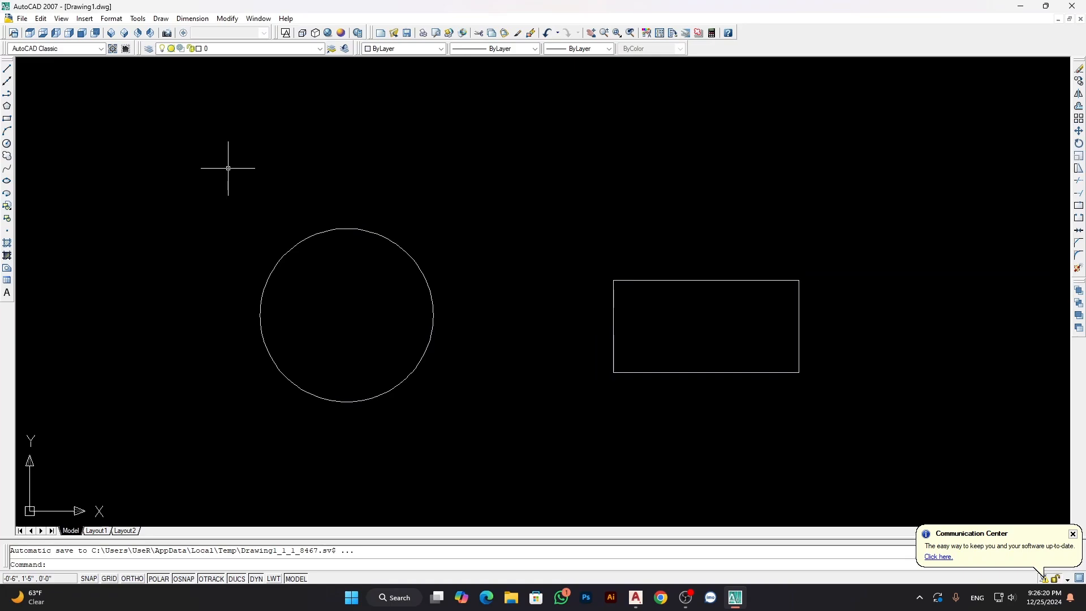
Step: Start a hatch, check the custom pattern list, and choose the predefined BRICK pattern
{"action": "type", "text": "h"}
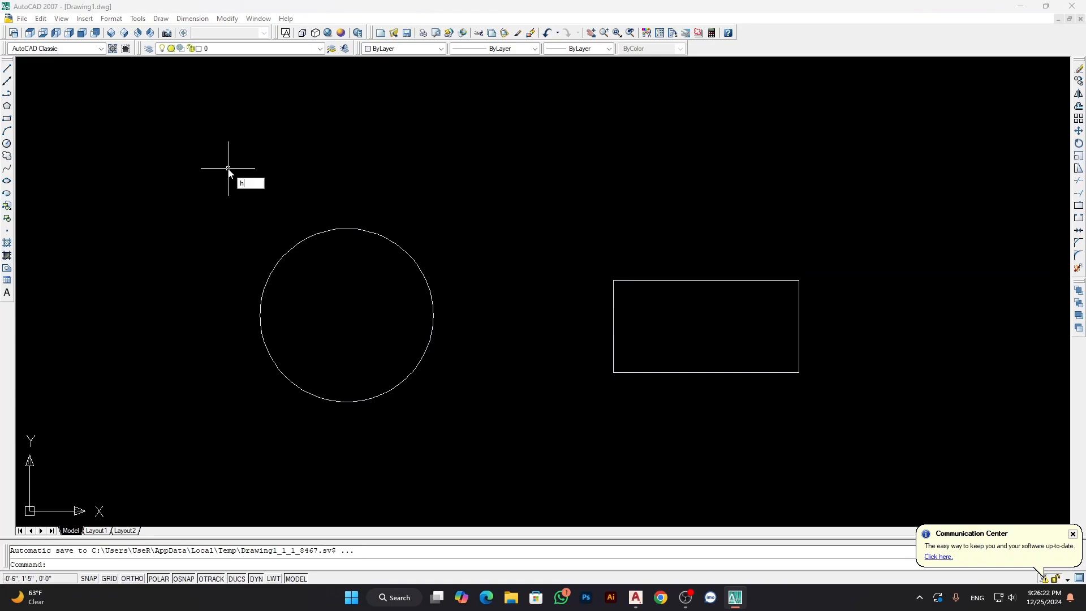
{"action": "key", "text": "Return"}
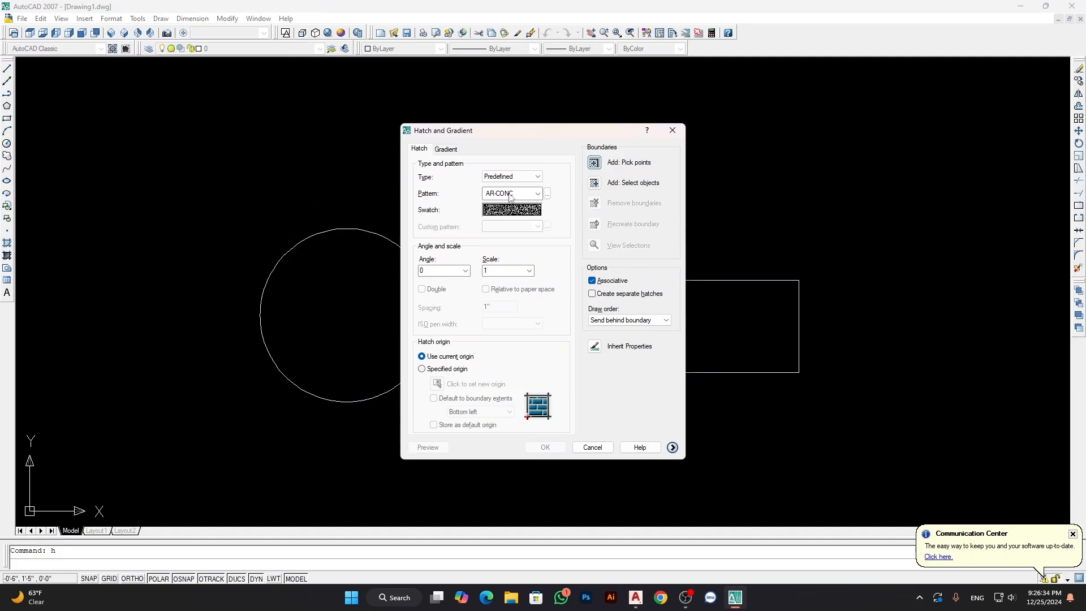
{"action": "left_click", "coordinate": [547, 194]}
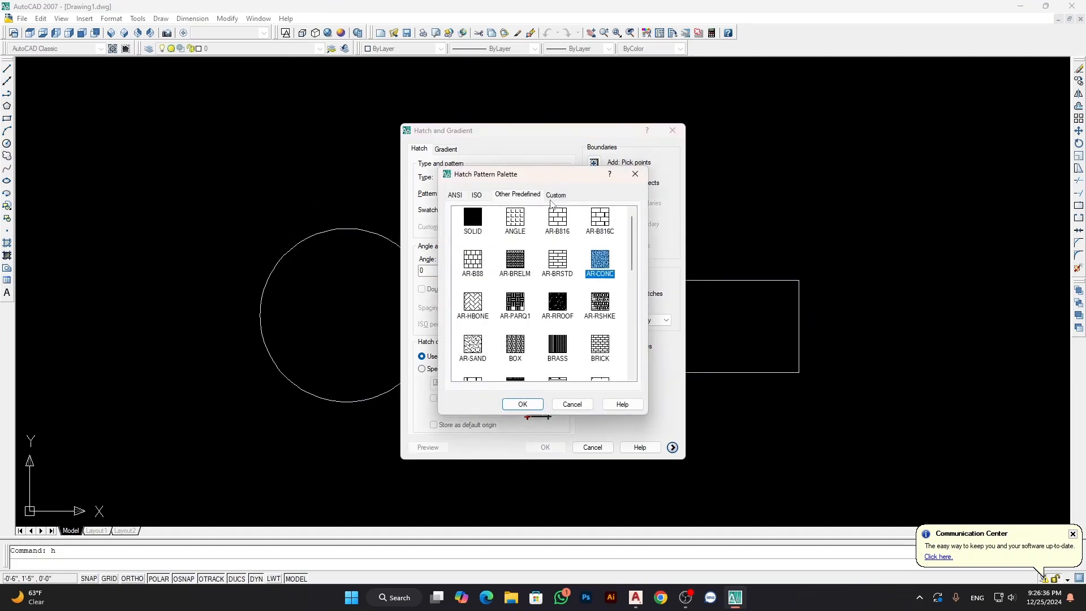
{"action": "left_click", "coordinate": [555, 195]}
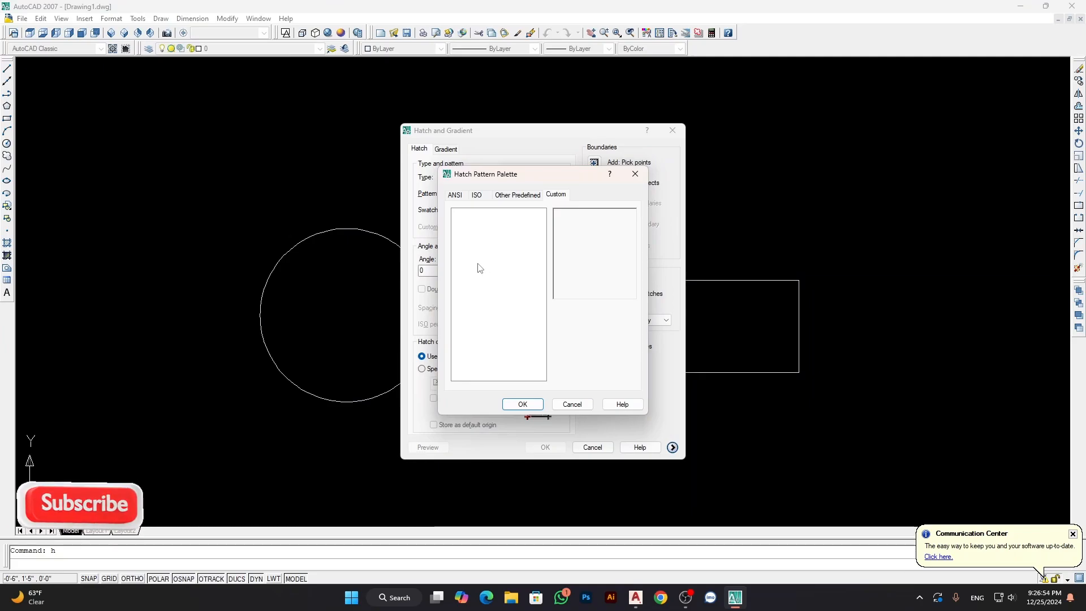
{"action": "left_click", "coordinate": [514, 195]}
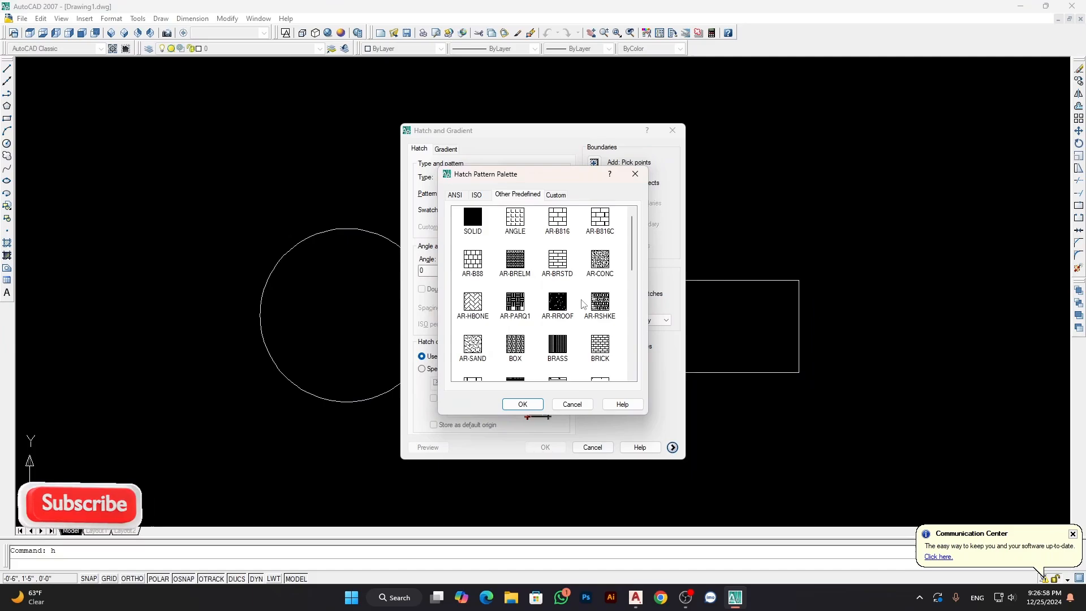
{"action": "left_click", "coordinate": [599, 355]}
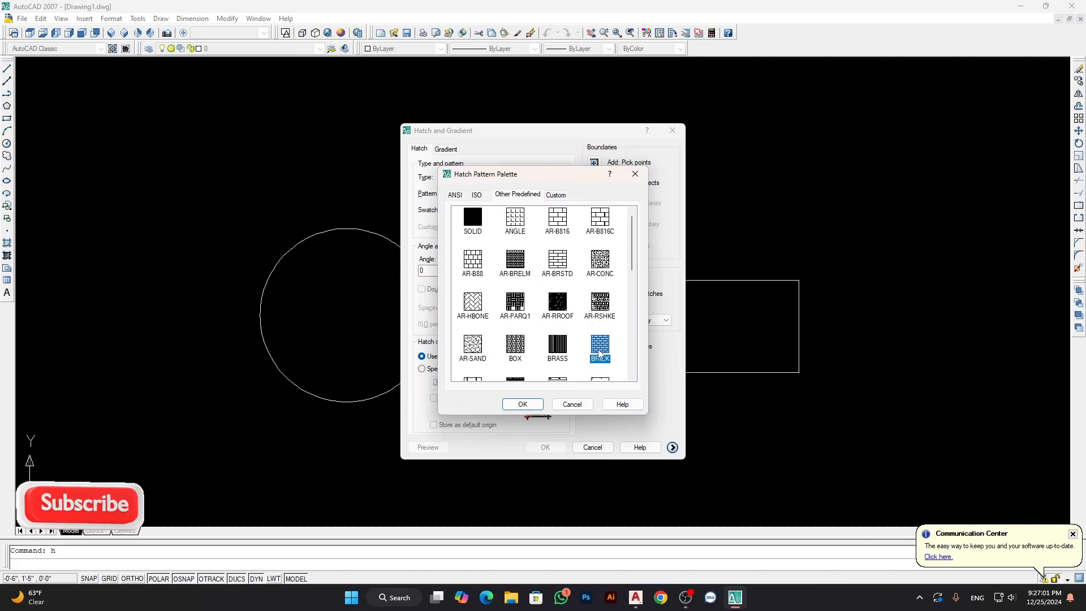
{"action": "left_click", "coordinate": [523, 405]}
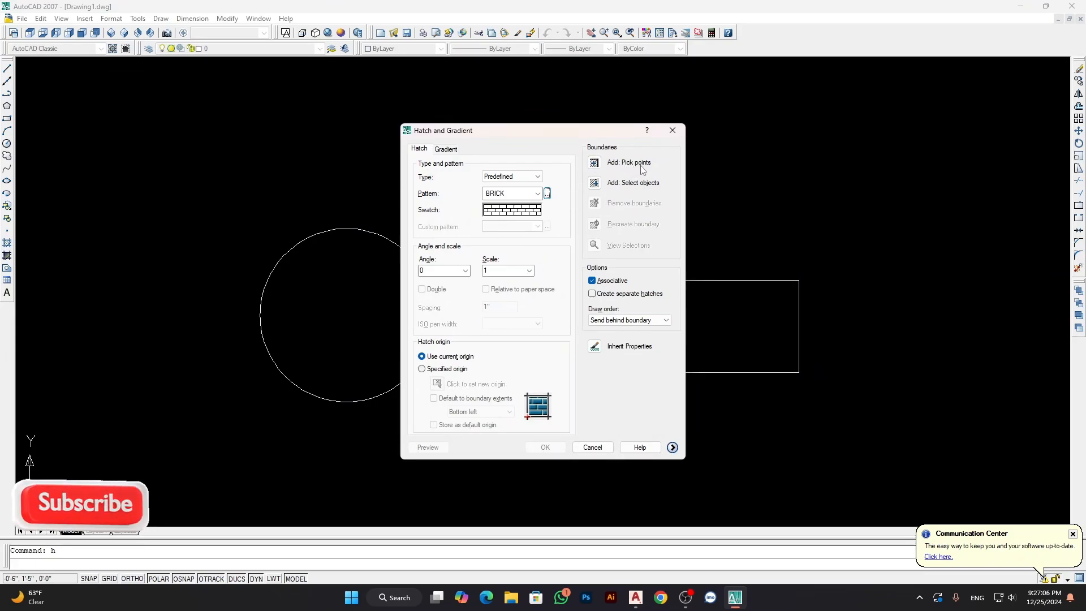
Step: Fill the circle with the BRICK hatch at angle 0 and scale 1 using an internal pick point
{"action": "left_click", "coordinate": [594, 164]}
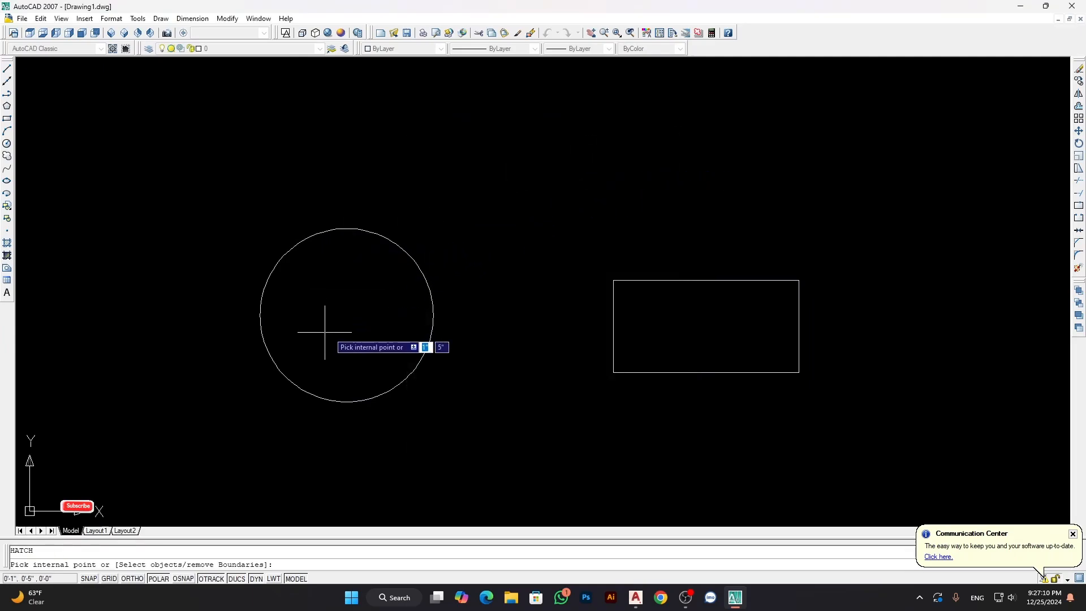
{"action": "left_click", "coordinate": [629, 116]}
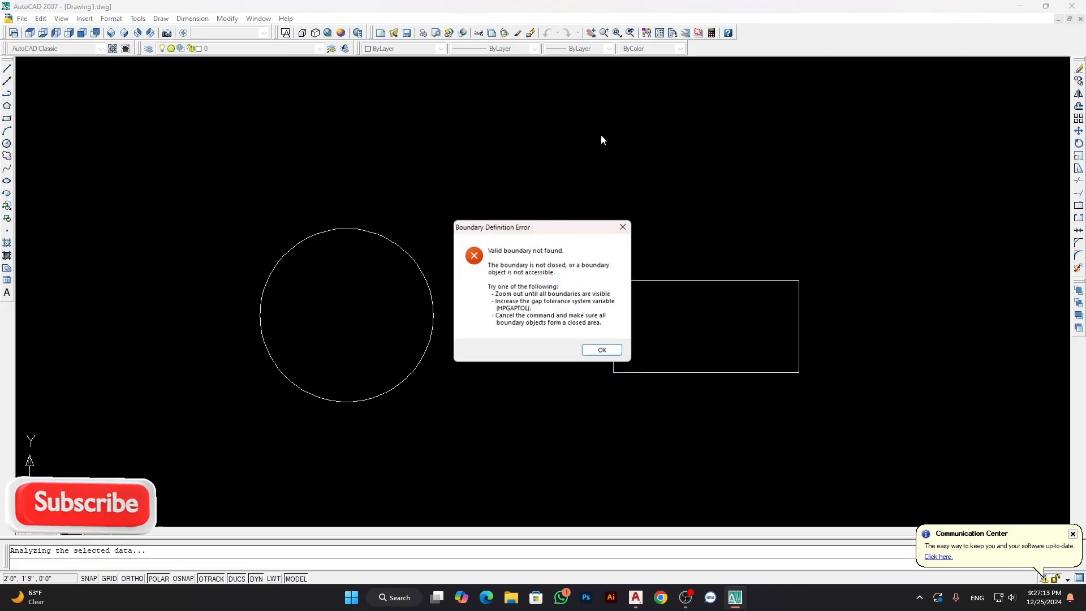
{"action": "left_click", "coordinate": [624, 226]}
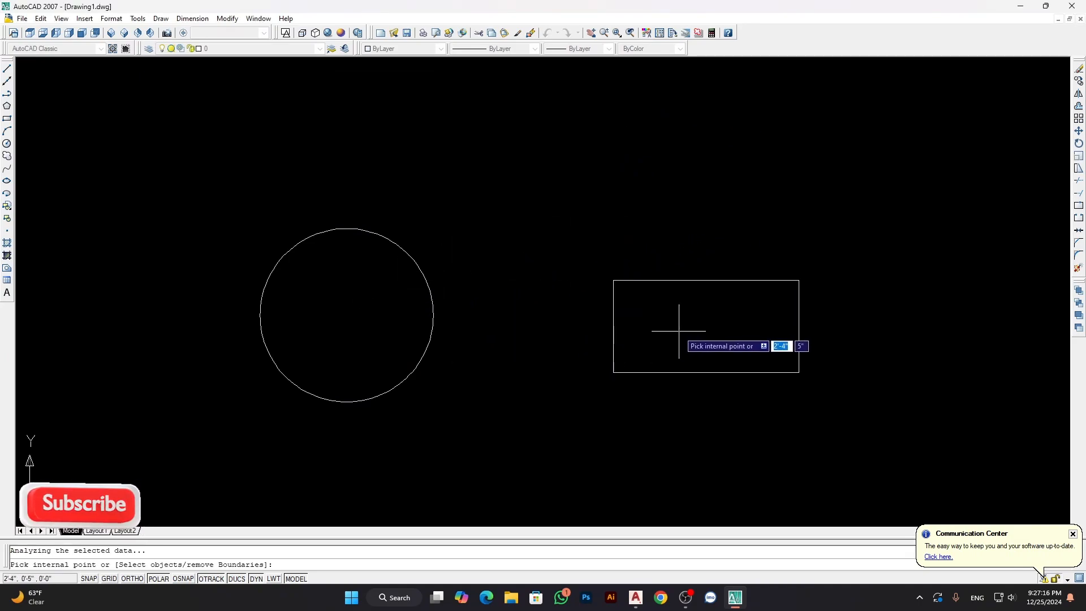
{"action": "left_click", "coordinate": [334, 303]}
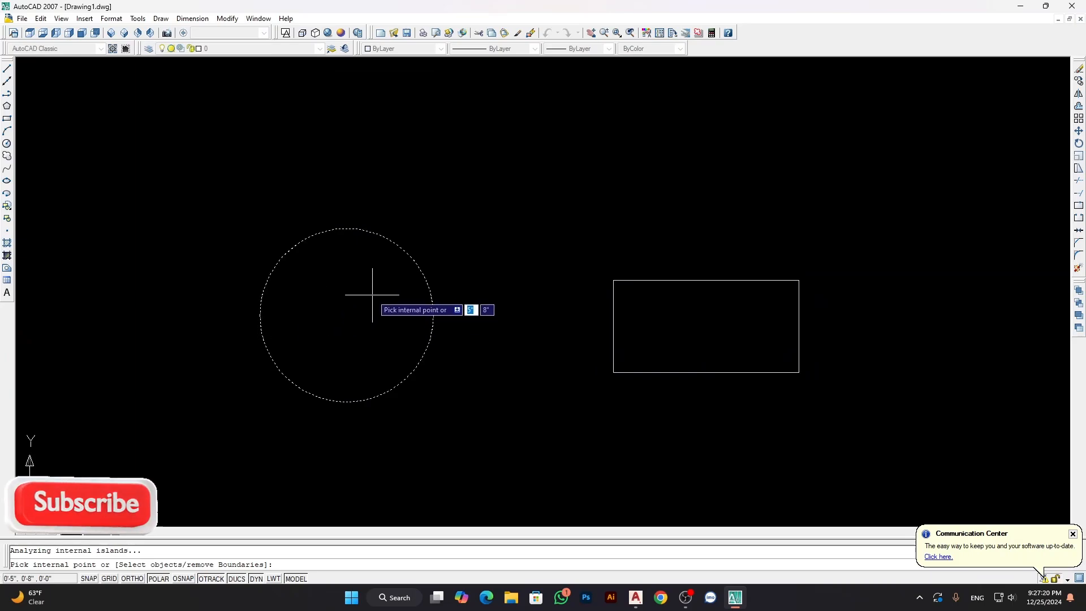
{"action": "key", "text": "Return"}
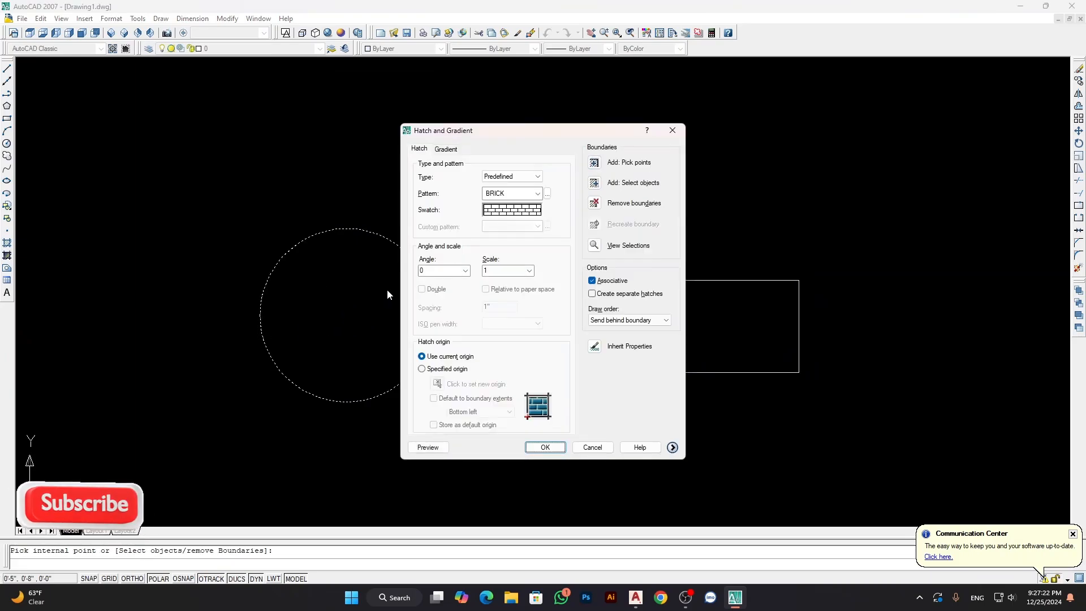
{"action": "left_click", "coordinate": [543, 446]}
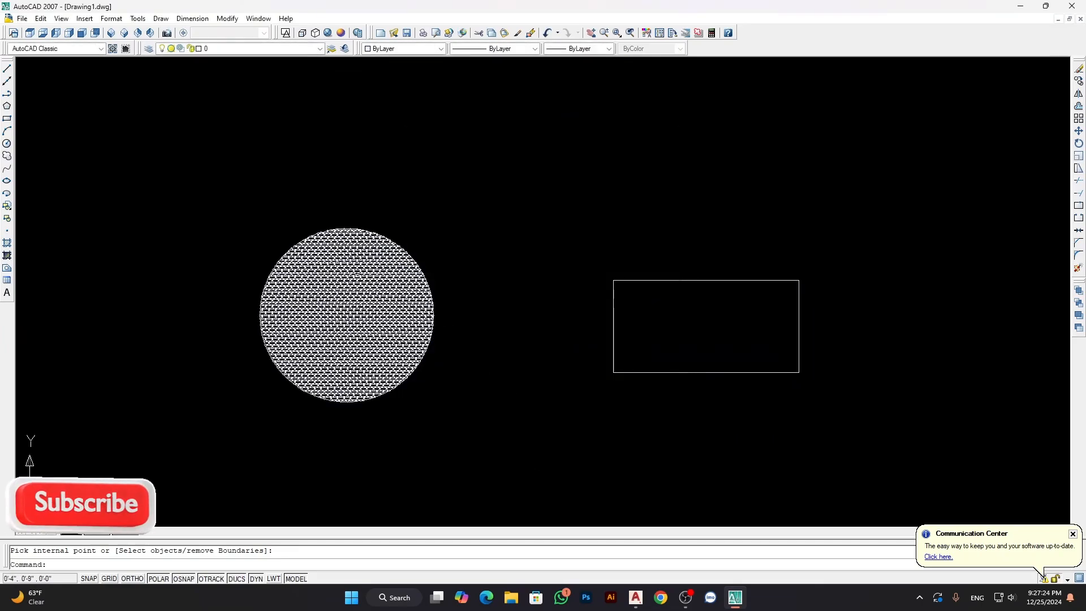
{"action": "scroll", "coordinate": [352, 279], "scroll_direction": "up", "scroll_amount": 5}
{"action": "scroll", "coordinate": [340, 281], "scroll_direction": "down", "scroll_amount": 4}
{"action": "scroll", "coordinate": [336, 282], "scroll_direction": "up", "scroll_amount": 5}
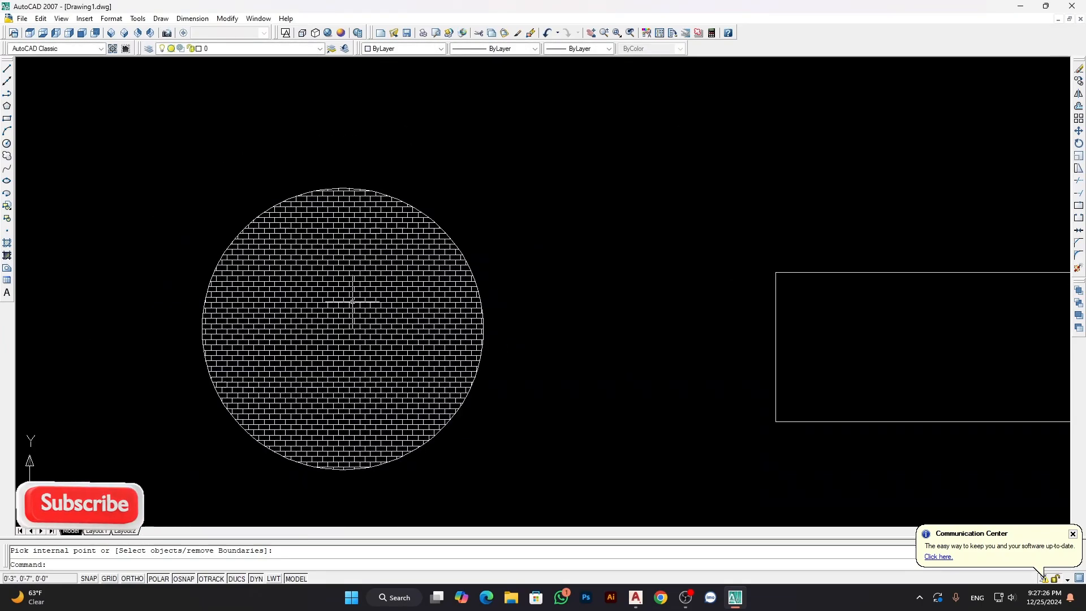
Step: Edit the circle's BRICK hatch and set its scale to 3
{"action": "scroll", "coordinate": [340, 281], "scroll_direction": "down", "scroll_amount": 3}
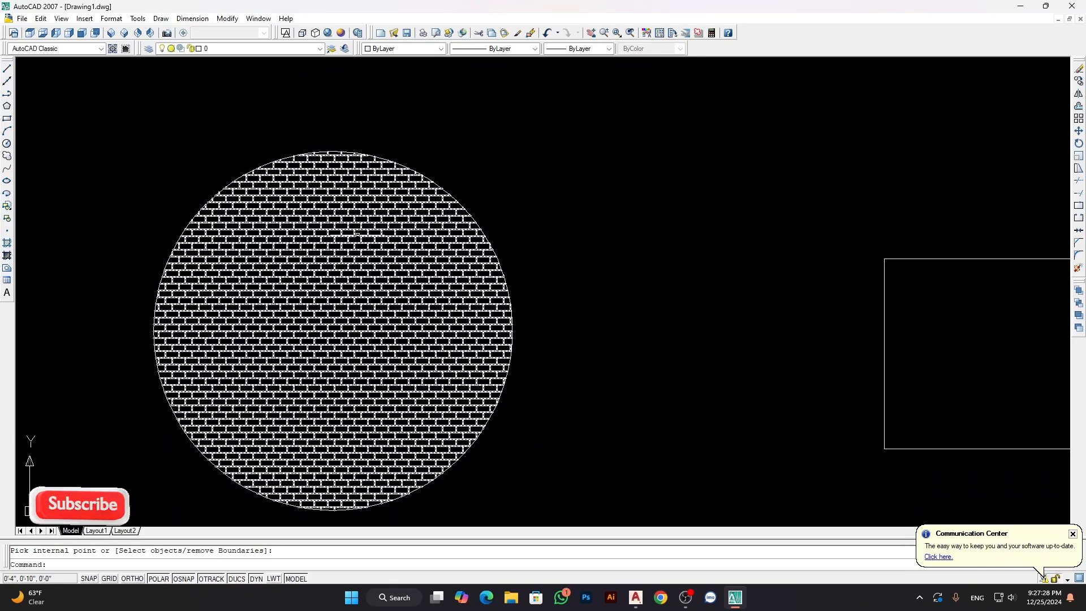
{"action": "double_click", "coordinate": [335, 292]}
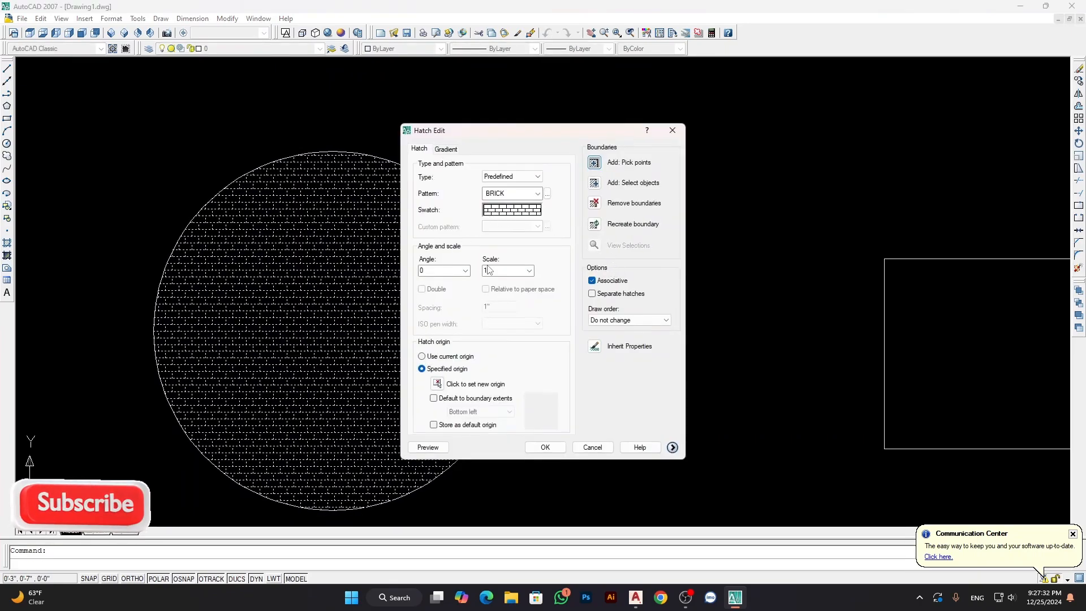
{"action": "double_click", "coordinate": [493, 271]}
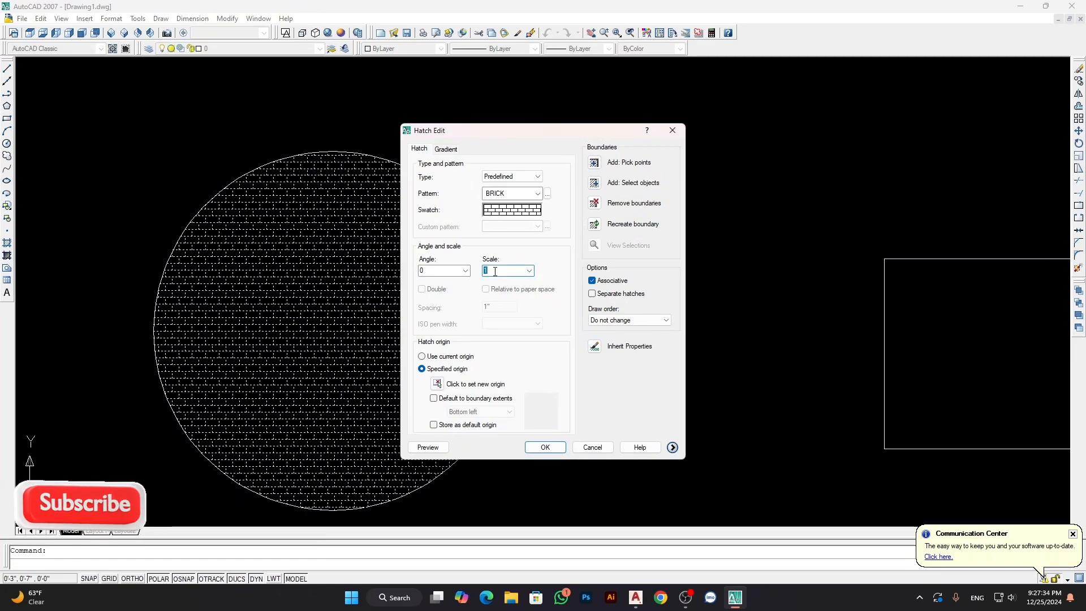
{"action": "key", "text": "Return"}
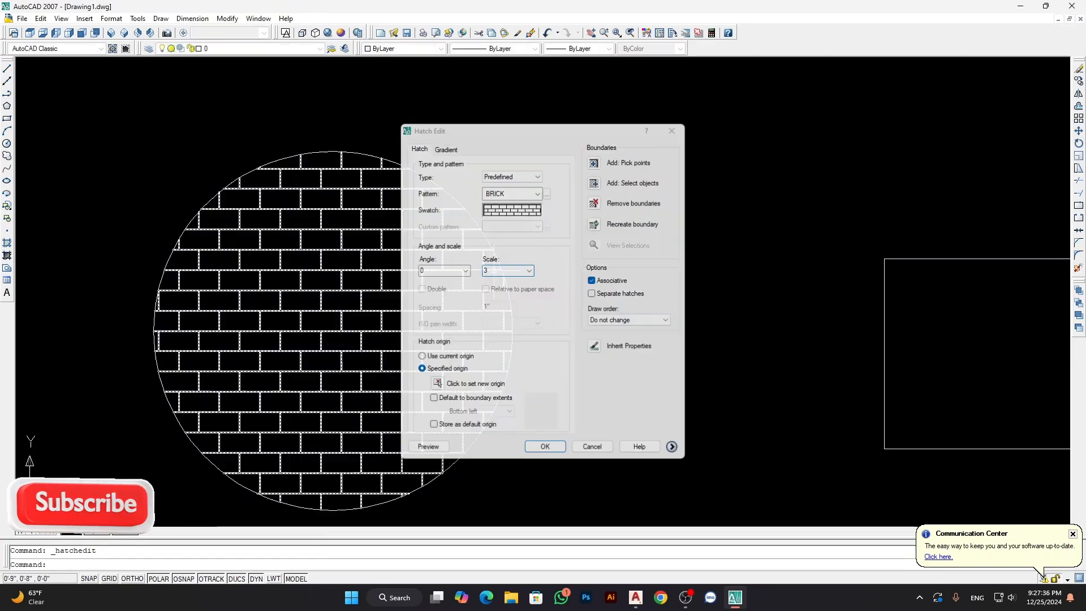
Step: Edit the circle's BRICK hatch again and return its scale to 1
{"action": "left_click", "coordinate": [306, 288]}
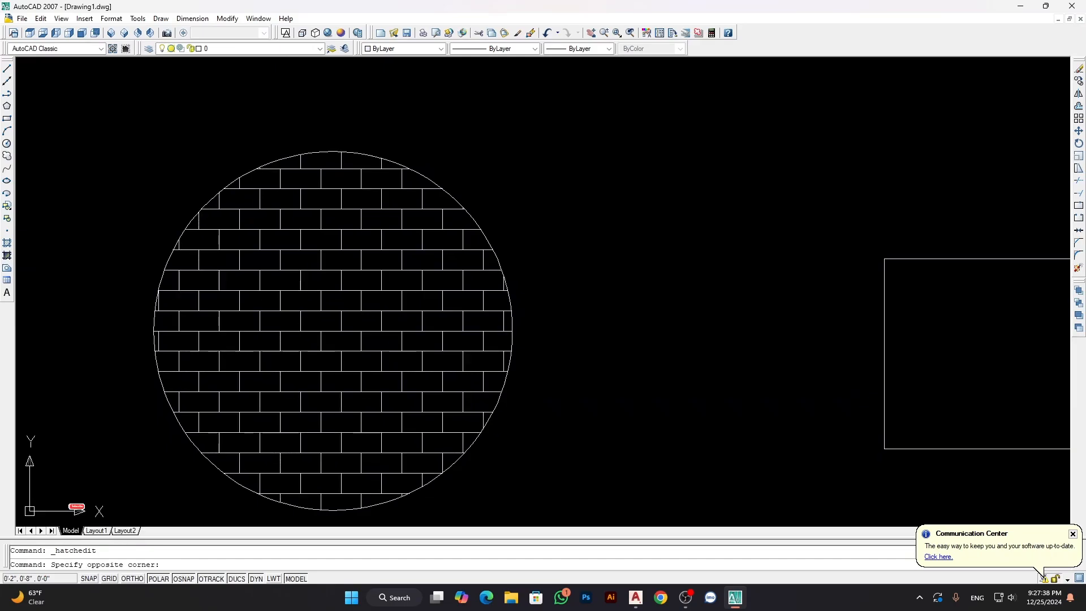
{"action": "left_click", "coordinate": [288, 298]}
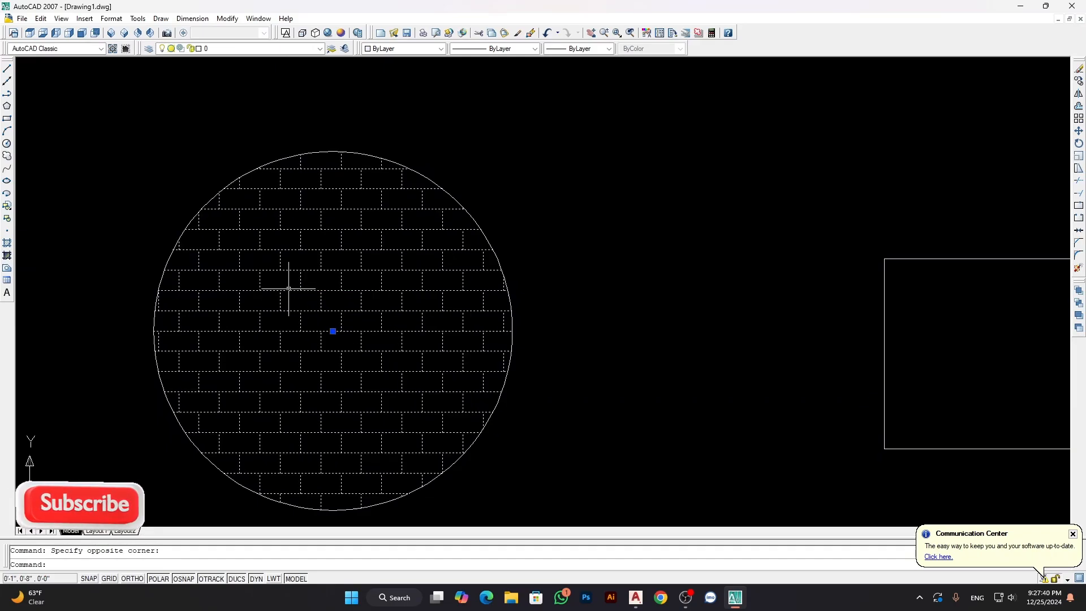
{"action": "double_click", "coordinate": [290, 289]}
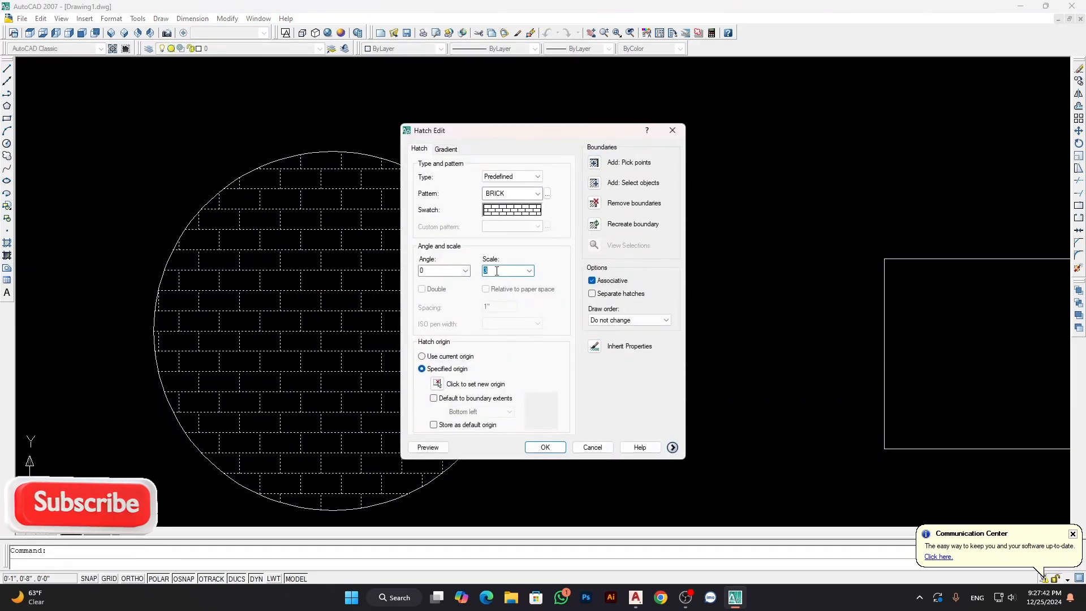
{"action": "double_click", "coordinate": [494, 271]}
{"action": "key", "text": "Return"}
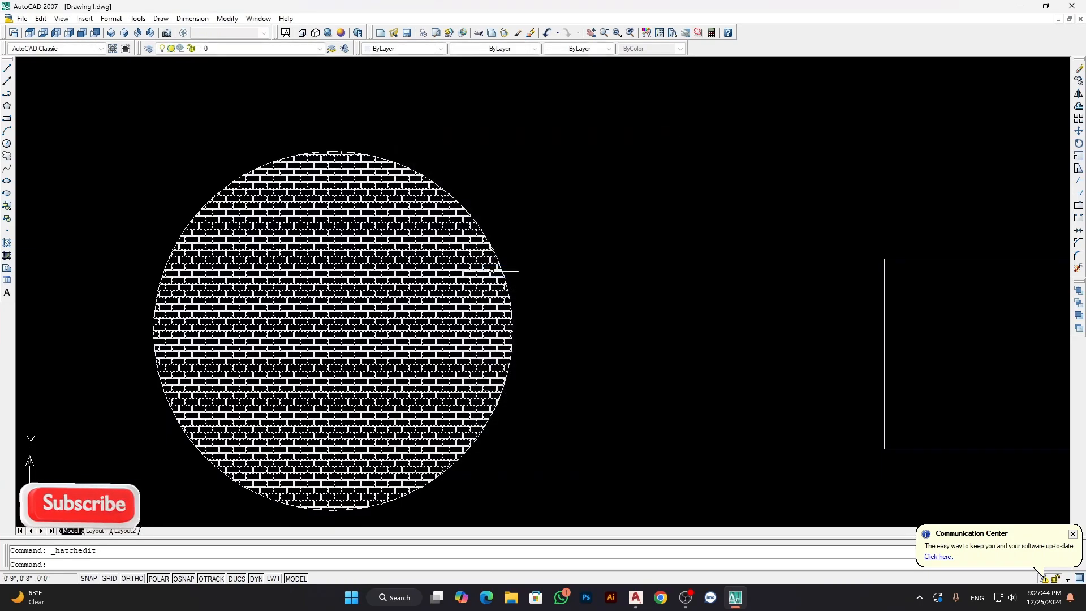
Step: Start a new hatch for the rectangle and choose the predefined AR-CONC pattern
{"action": "scroll", "coordinate": [470, 286], "scroll_direction": "down", "scroll_amount": 4}
{"action": "middle_click_drag", "start_coordinate": [537, 288], "coordinate": [322, 305]}
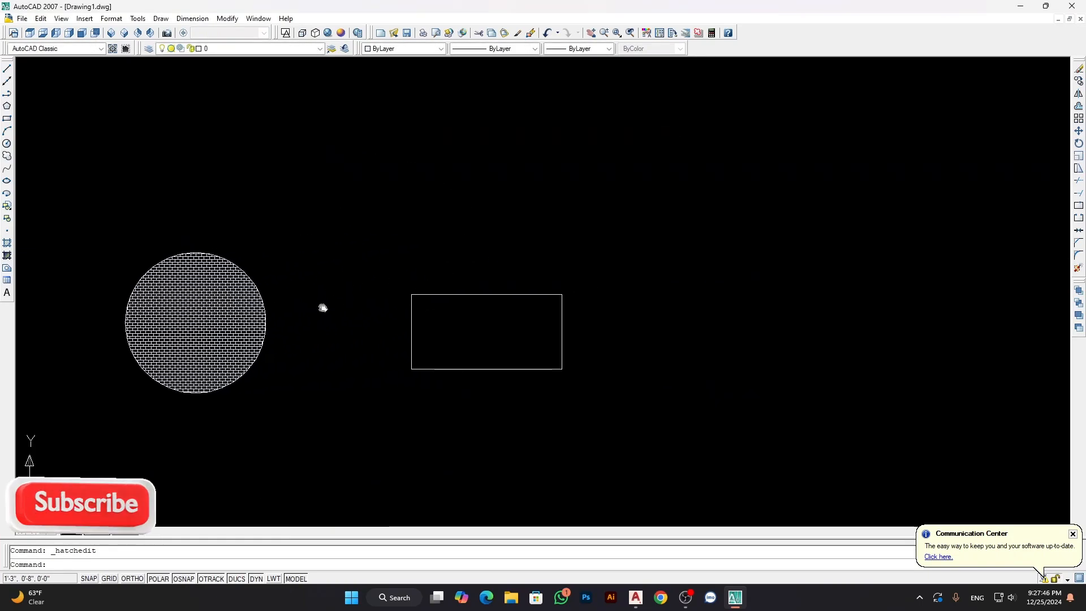
{"action": "scroll", "coordinate": [448, 331], "scroll_direction": "up", "scroll_amount": 2}
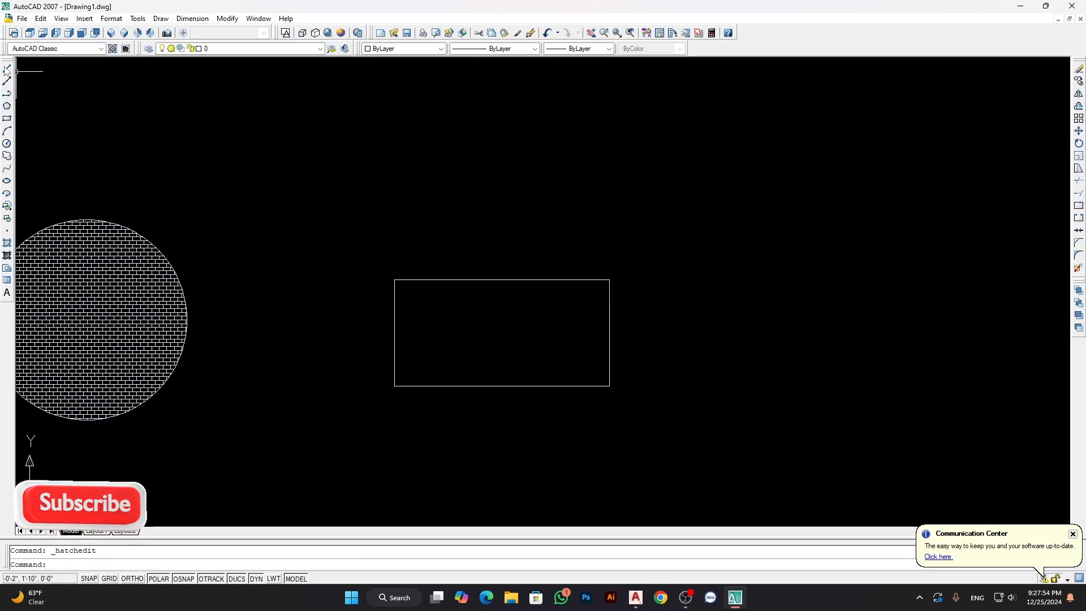
{"action": "left_click", "coordinate": [7, 243]}
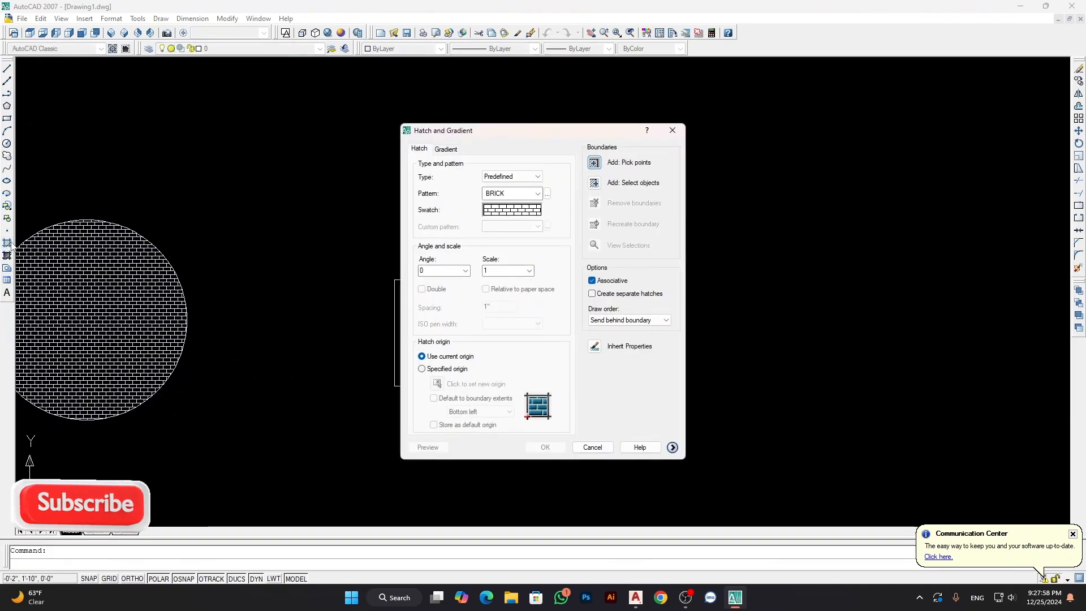
{"action": "left_click", "coordinate": [547, 194]}
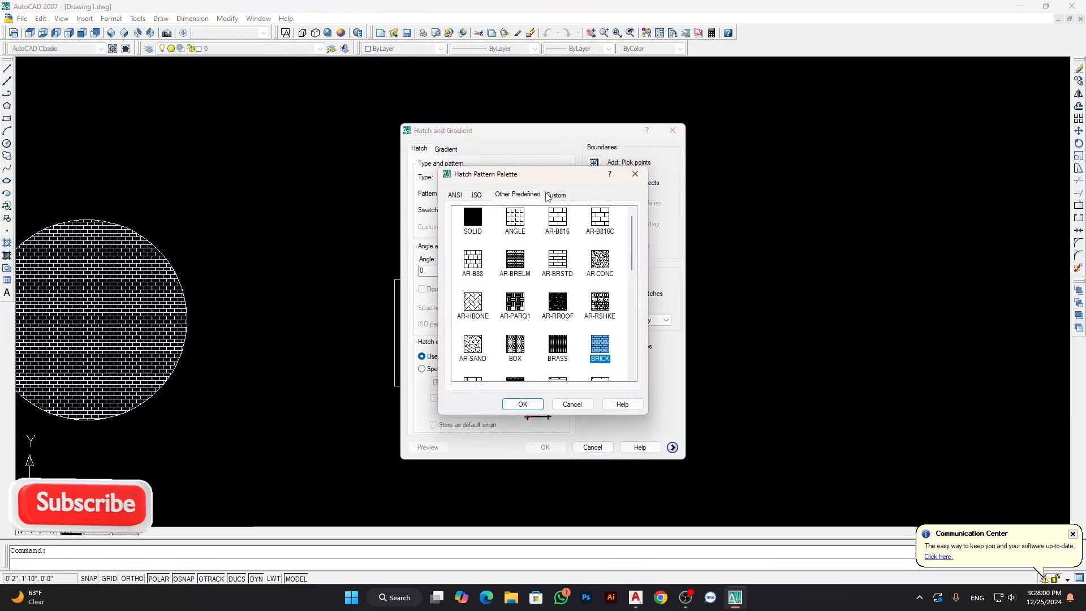
{"action": "left_click", "coordinate": [600, 263]}
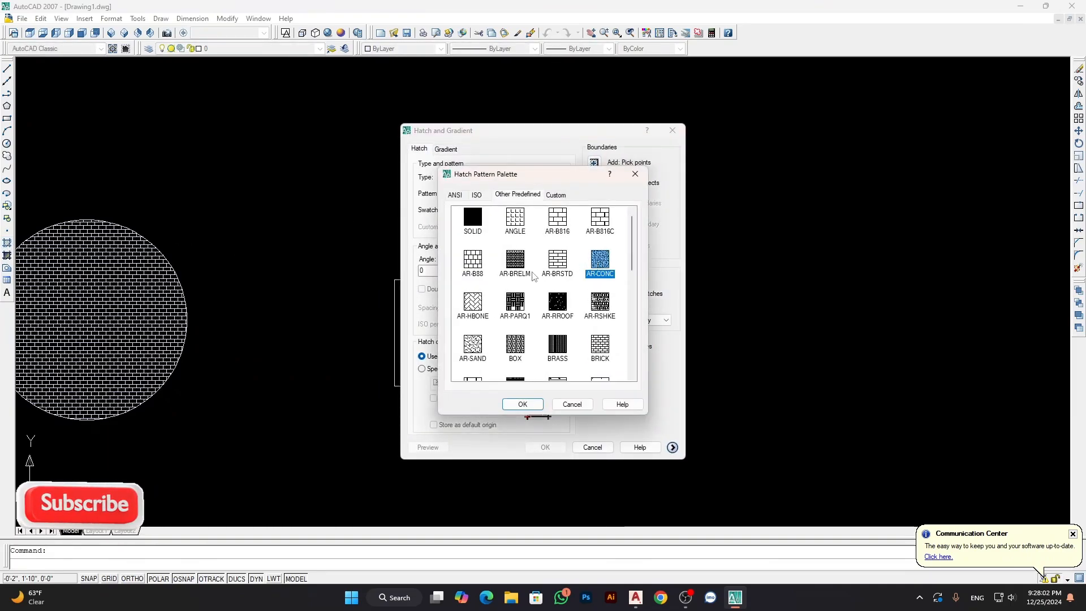
{"action": "left_click", "coordinate": [523, 404]}
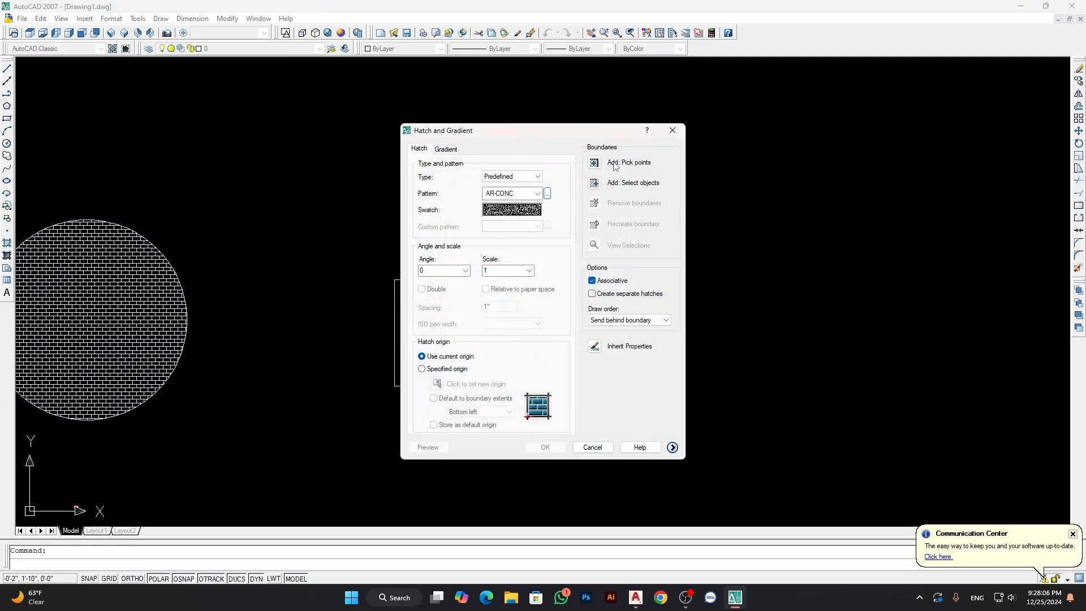
Step: Fill the rectangle with the AR-CONC hatch at angle 0 and scale 1 using an internal pick point
{"action": "left_click", "coordinate": [594, 163]}
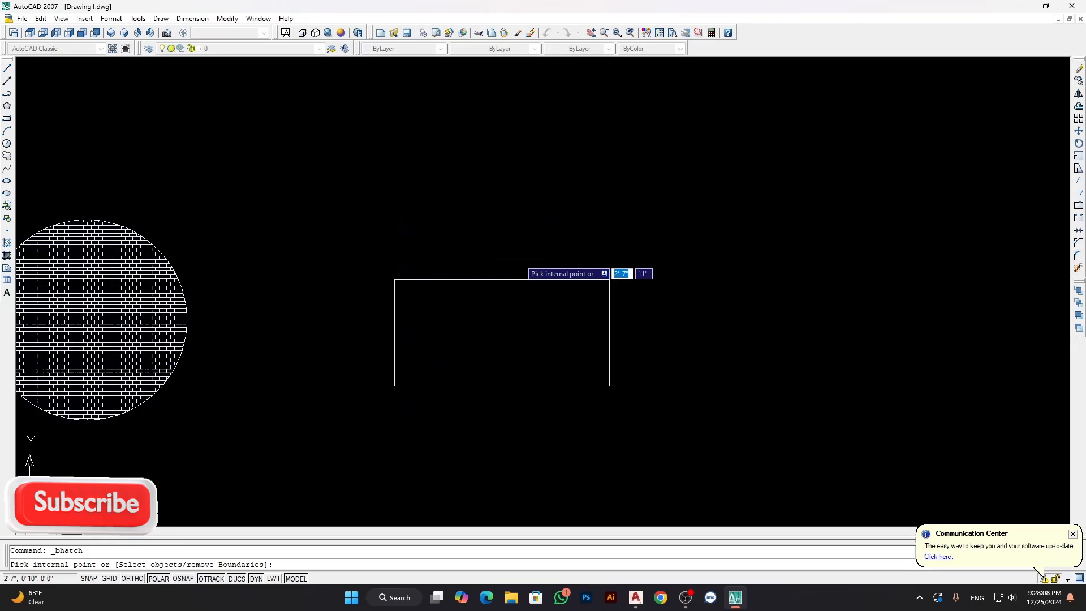
{"action": "left_click", "coordinate": [491, 331]}
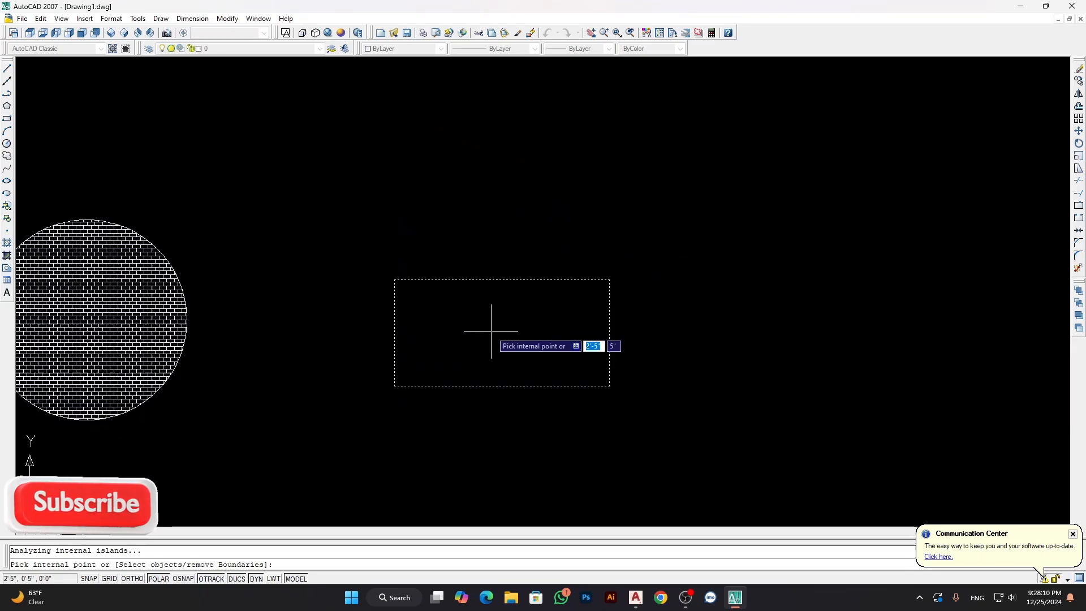
{"action": "key", "text": "Return"}
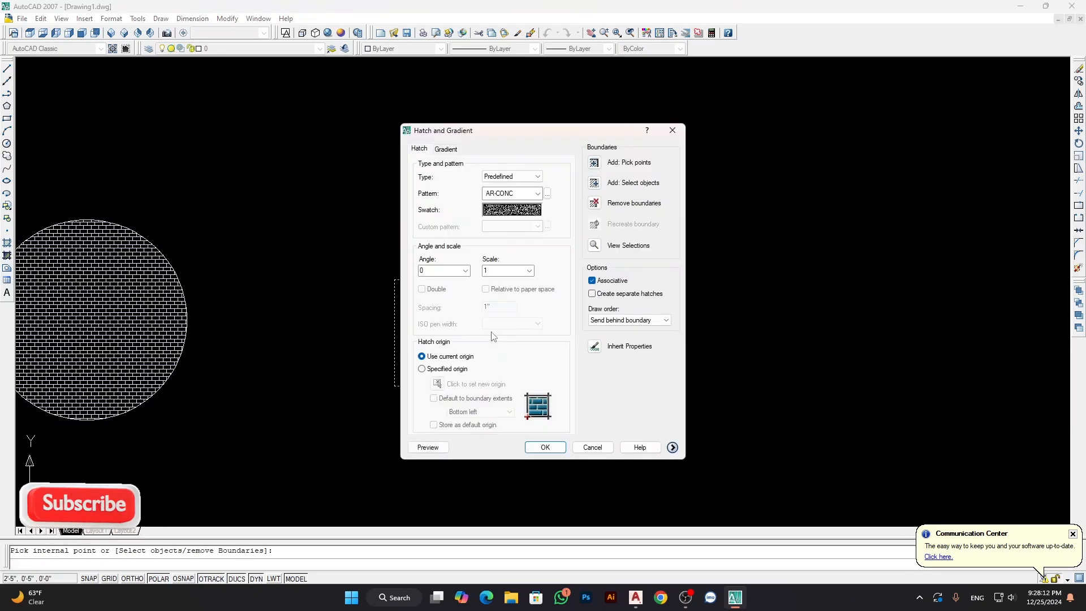
{"action": "left_click", "coordinate": [541, 447]}
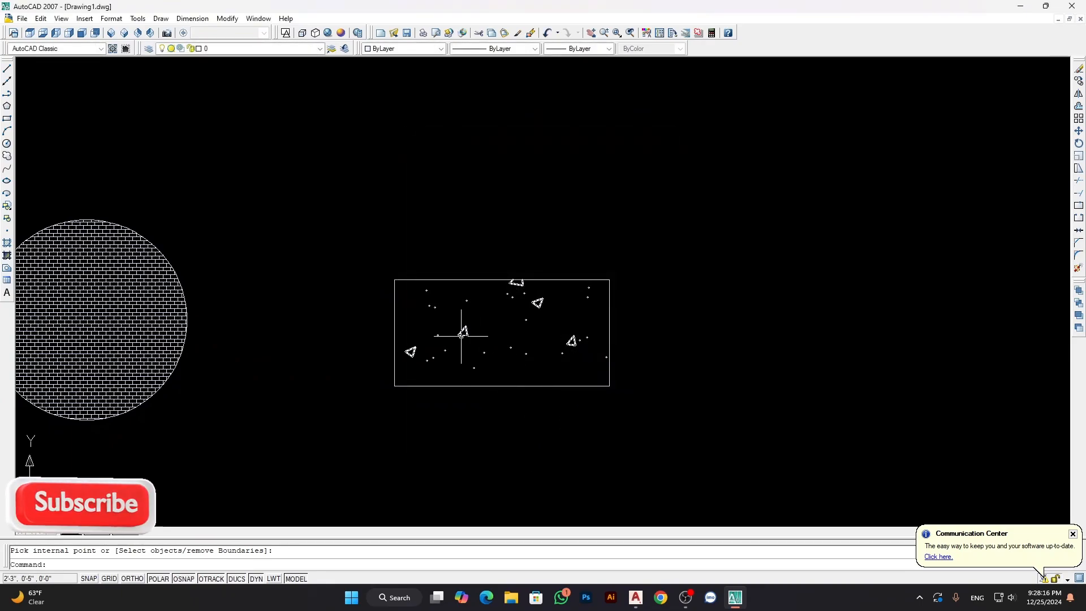
Step: Edit the rectangle's AR-CONC hatch and set its scale to 0.25
{"action": "scroll", "coordinate": [531, 328], "scroll_direction": "up", "scroll_amount": 5}
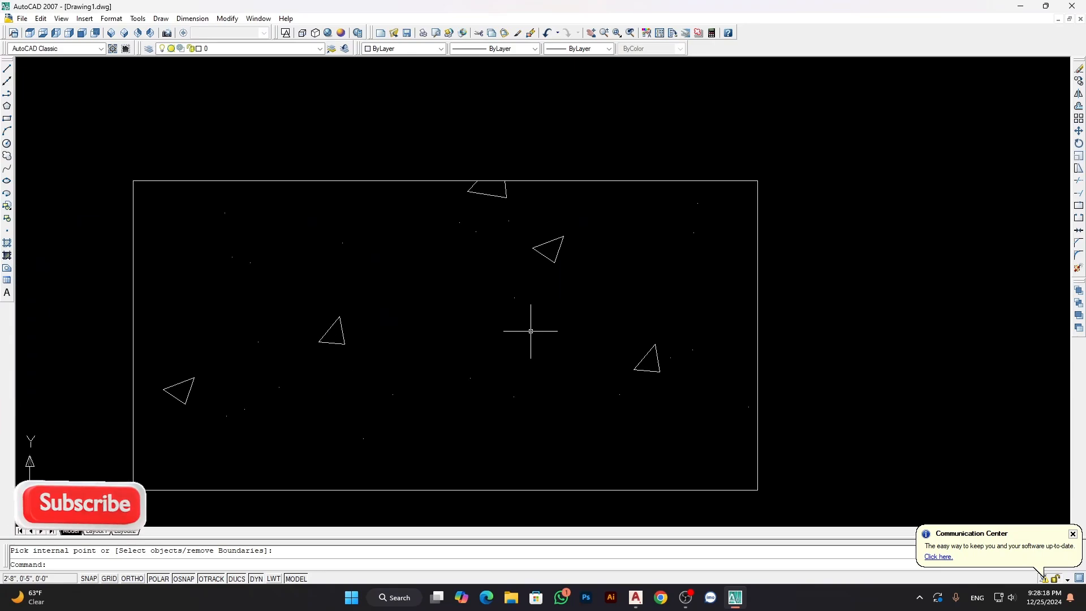
{"action": "scroll", "coordinate": [515, 328], "scroll_direction": "down", "scroll_amount": 4}
{"action": "double_click", "coordinate": [458, 333]}
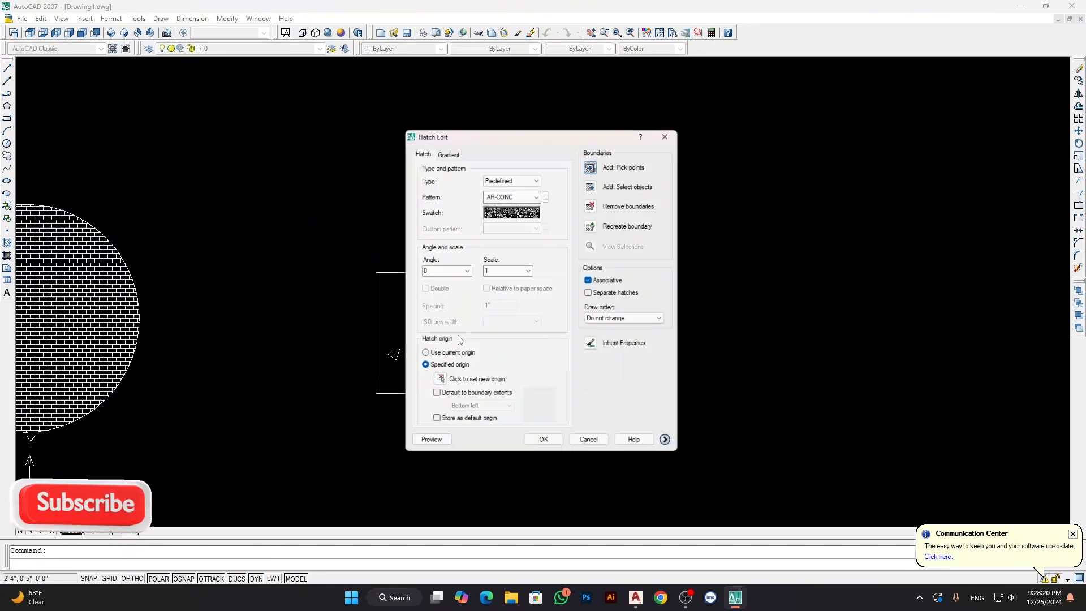
{"action": "double_click", "coordinate": [504, 273]}
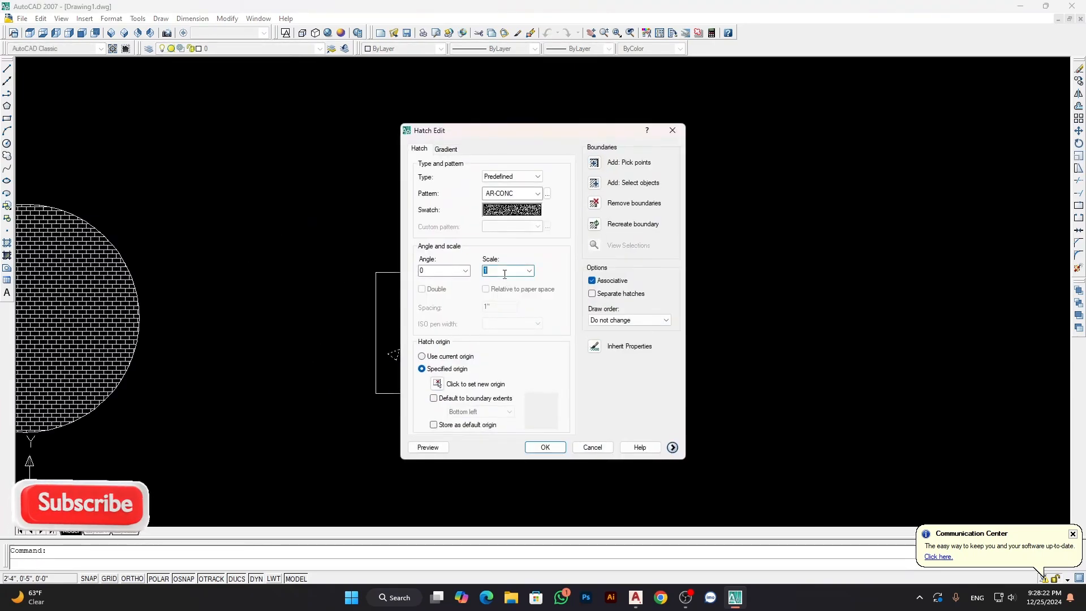
{"action": "type", "text": "0.25"}
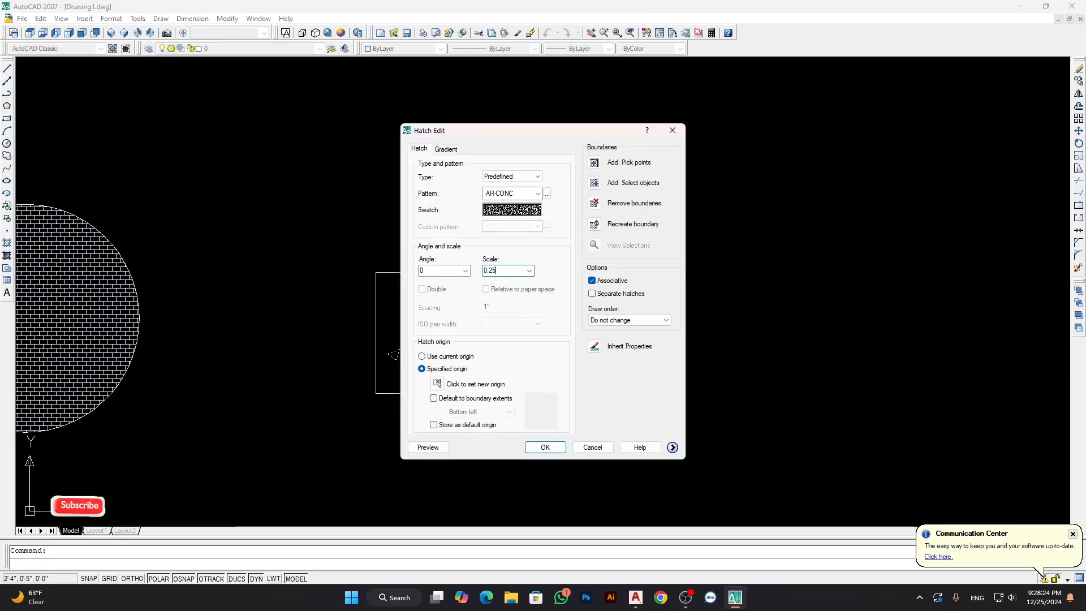
{"action": "key", "text": "Return"}
{"action": "scroll", "coordinate": [498, 271], "scroll_direction": "down", "scroll_amount": 4}
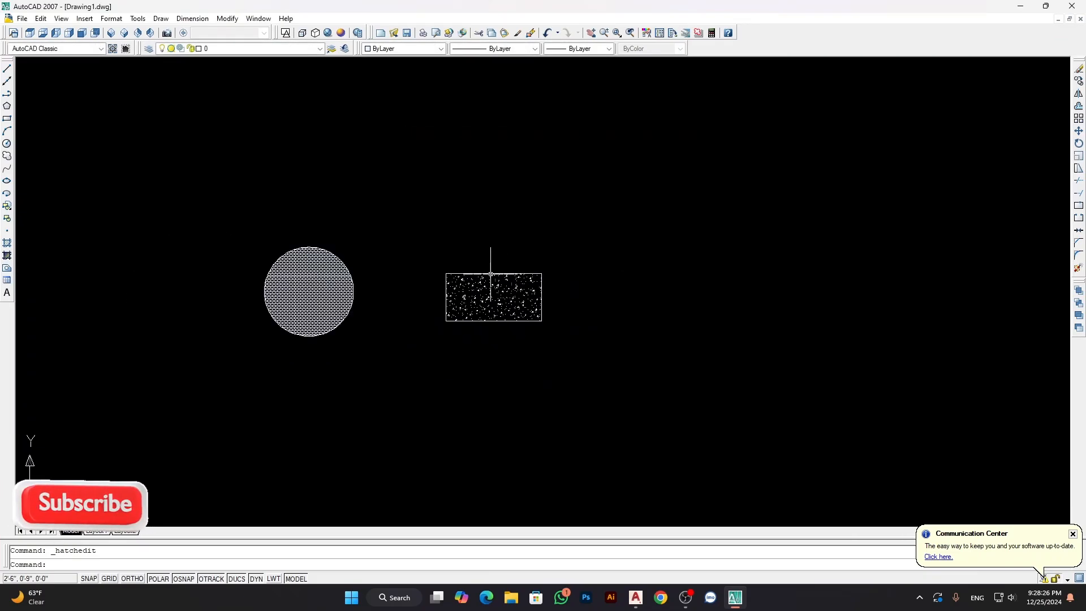
{"action": "mouse_move", "coordinate": [432, 307]}
{"action": "middle_mouse_down"}
{"action": "mouse_move", "coordinate": [552, 306]}
{"action": "mouse_move", "coordinate": [533, 314]}
{"action": "middle_mouse_up"}
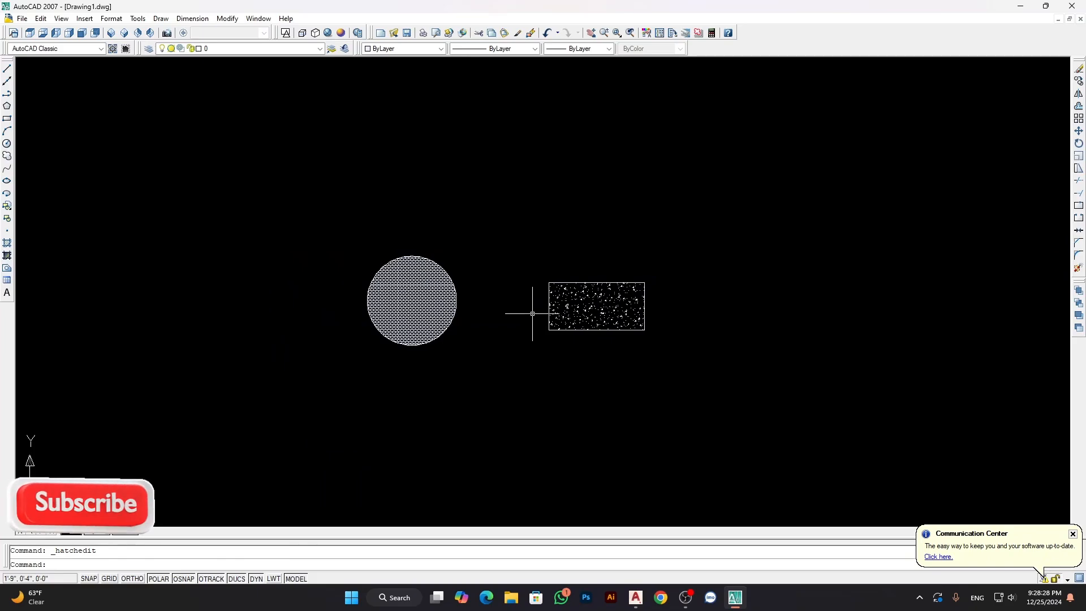